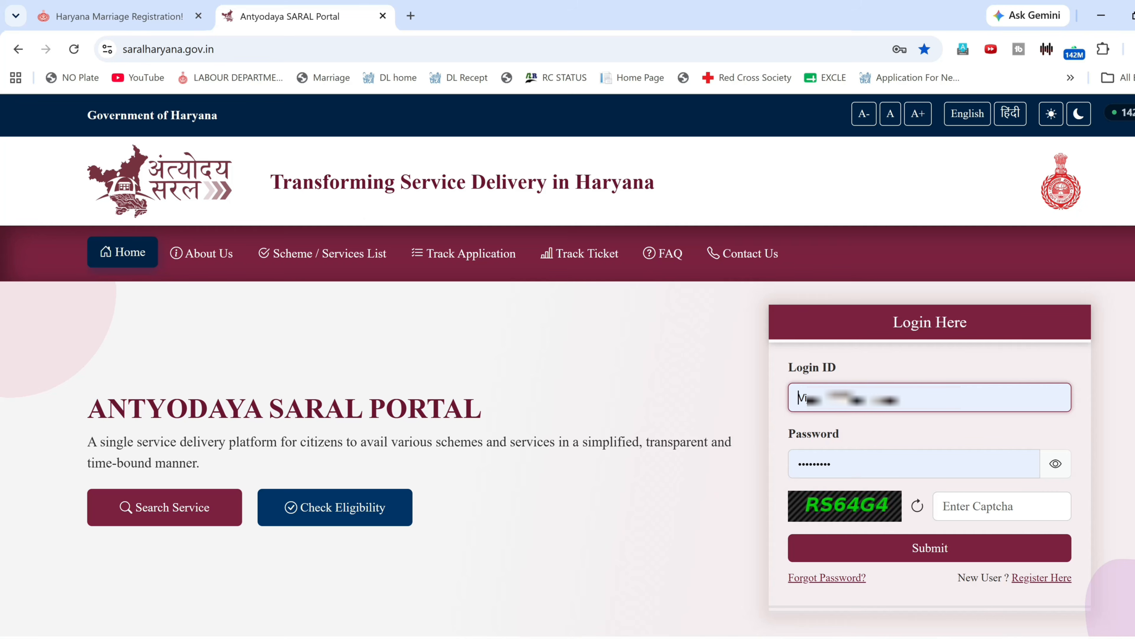
# - Enter captcha RS64G4 on the login panel and sign in to the portal
pyautogui.click(1001, 506)
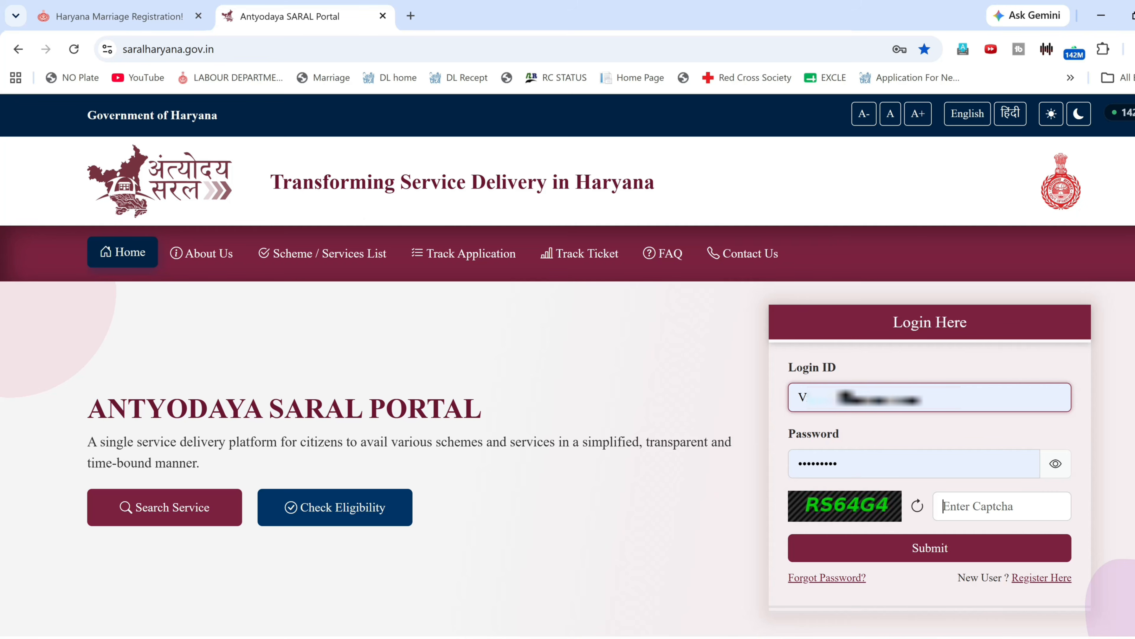
pyautogui.write('RS64G4')
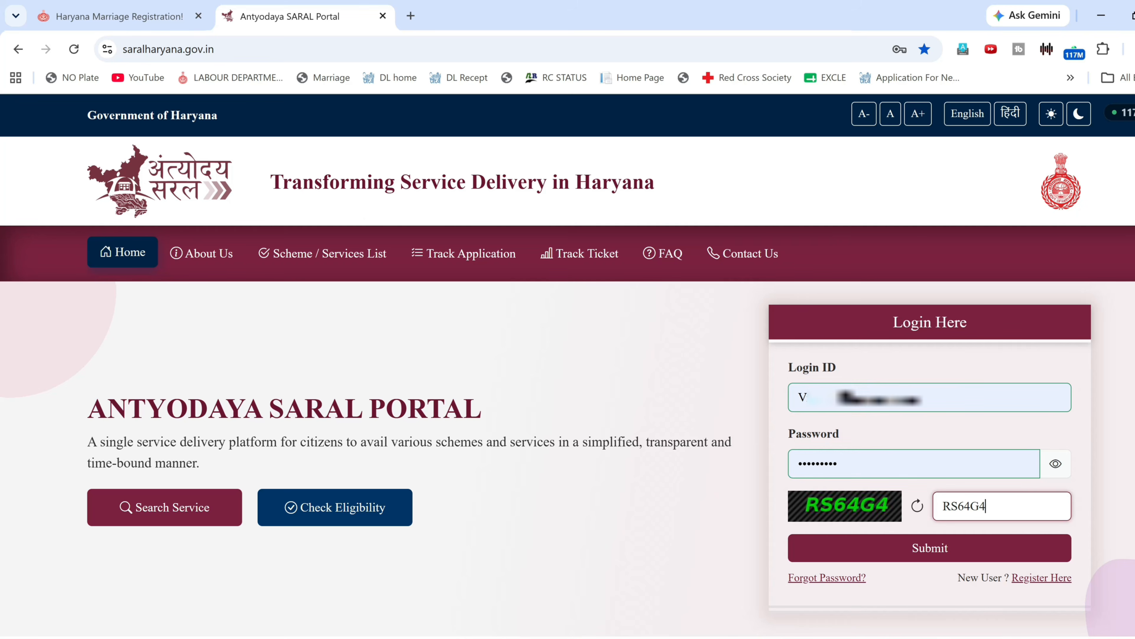
pyautogui.click(930, 548)
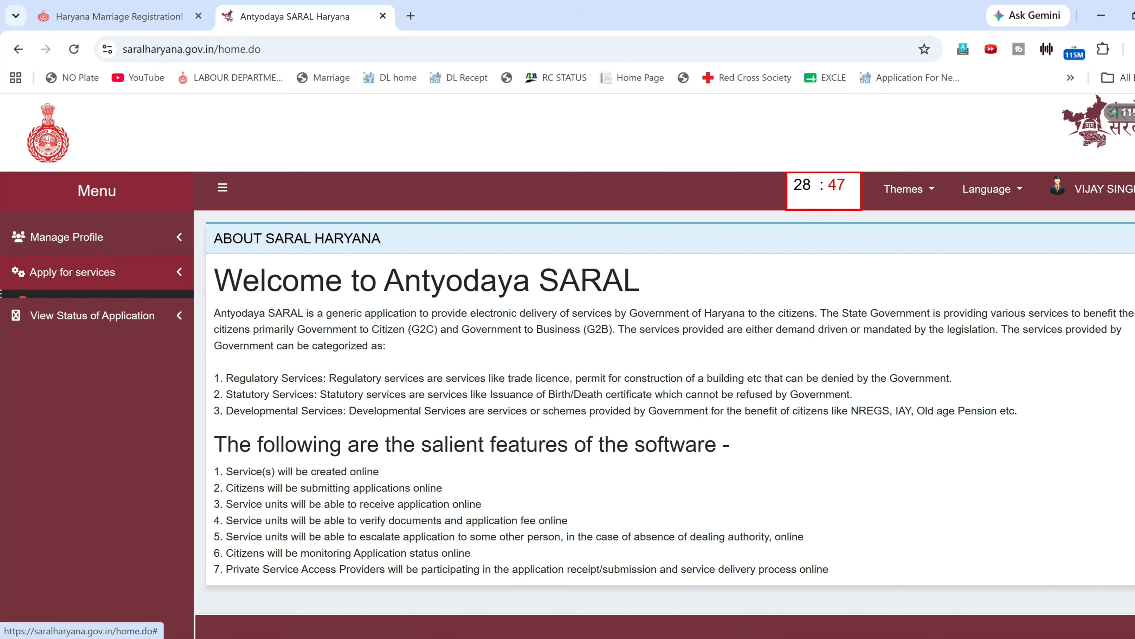
# - Find Marriage Registration among all available services and open its application form
pyautogui.click(72, 272)
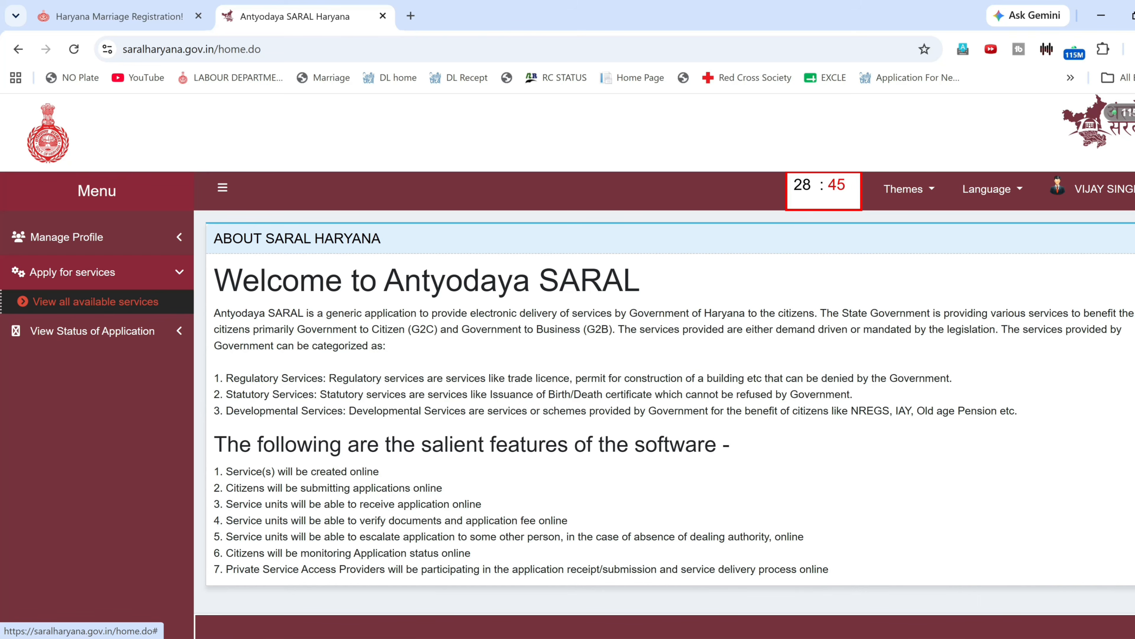
pyautogui.click(95, 301)
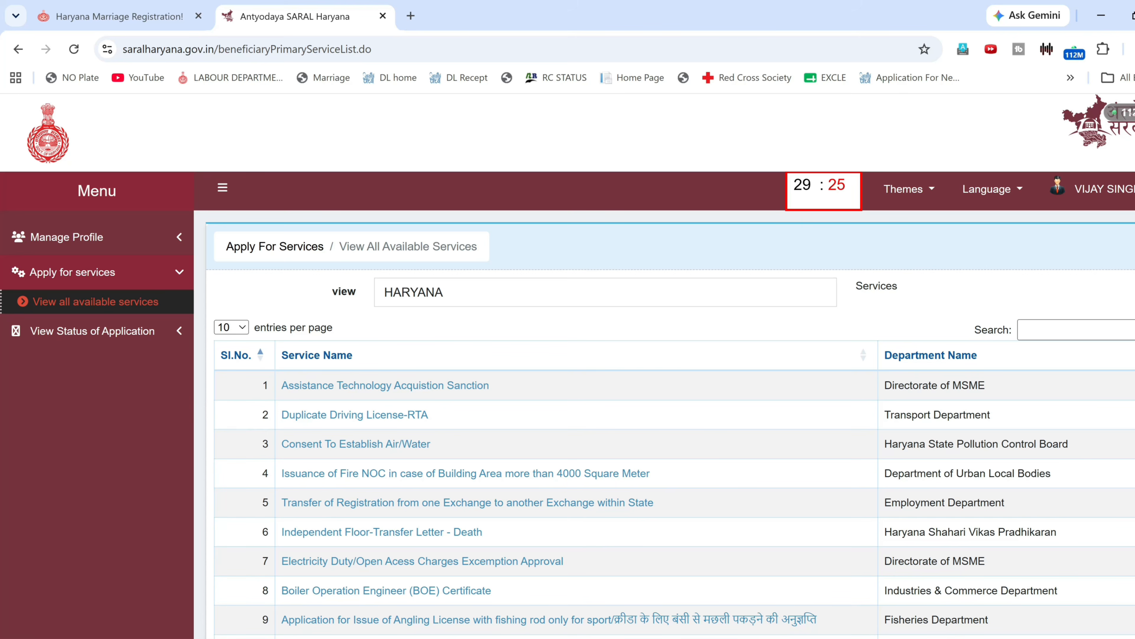
pyautogui.click(1077, 329)
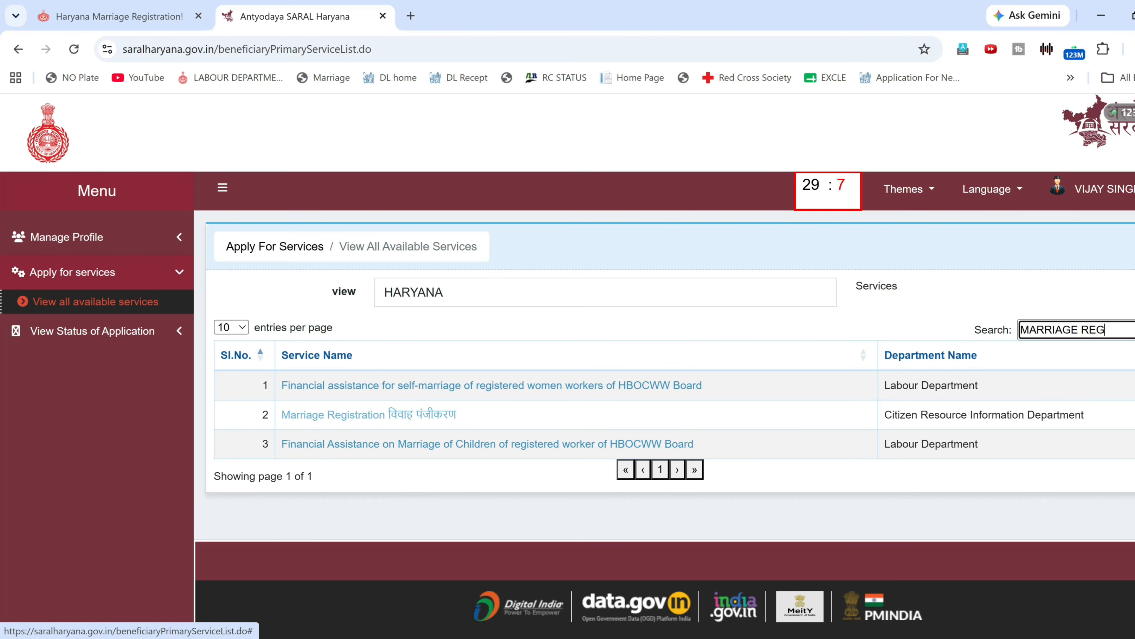
pyautogui.click(369, 415)
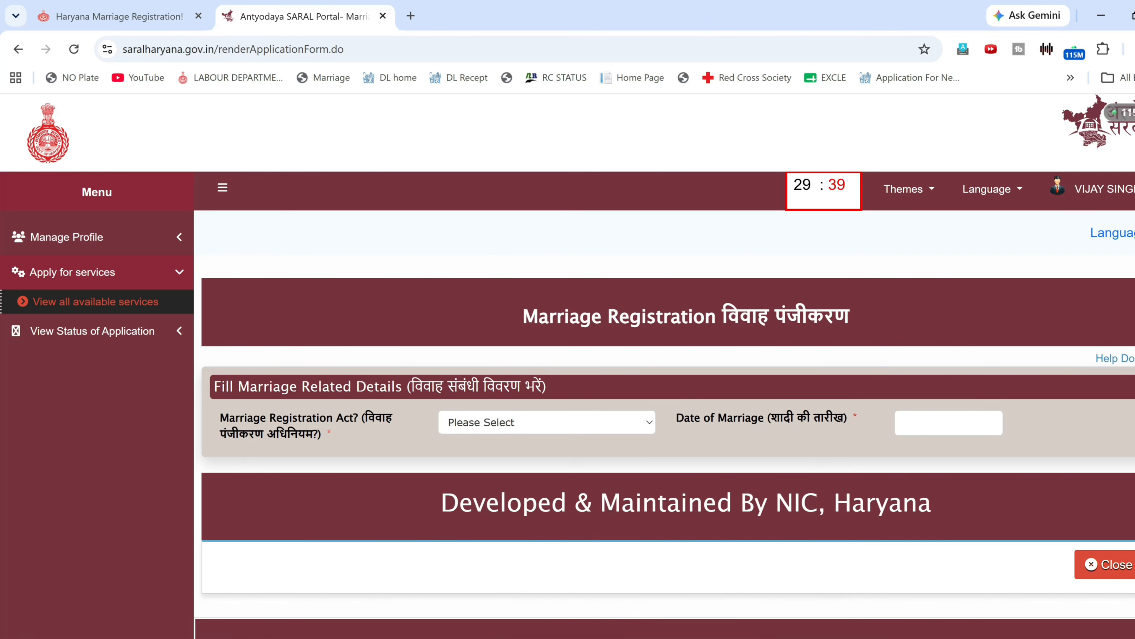
# - Select the Haryana Compulsory Registration of Marriages Act - 2008 and set marriage date 09/03/2026
pyautogui.hotkey('alt', 'Down')
pyautogui.press('Down')
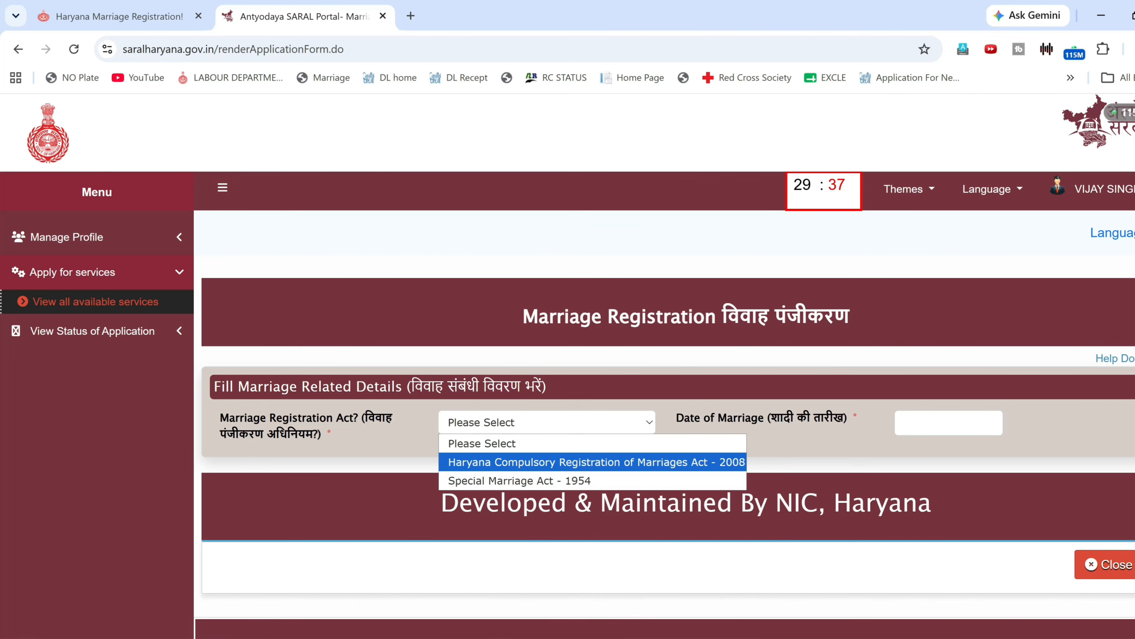
pyautogui.press('Down')
pyautogui.press('Up')
pyautogui.press('Return')
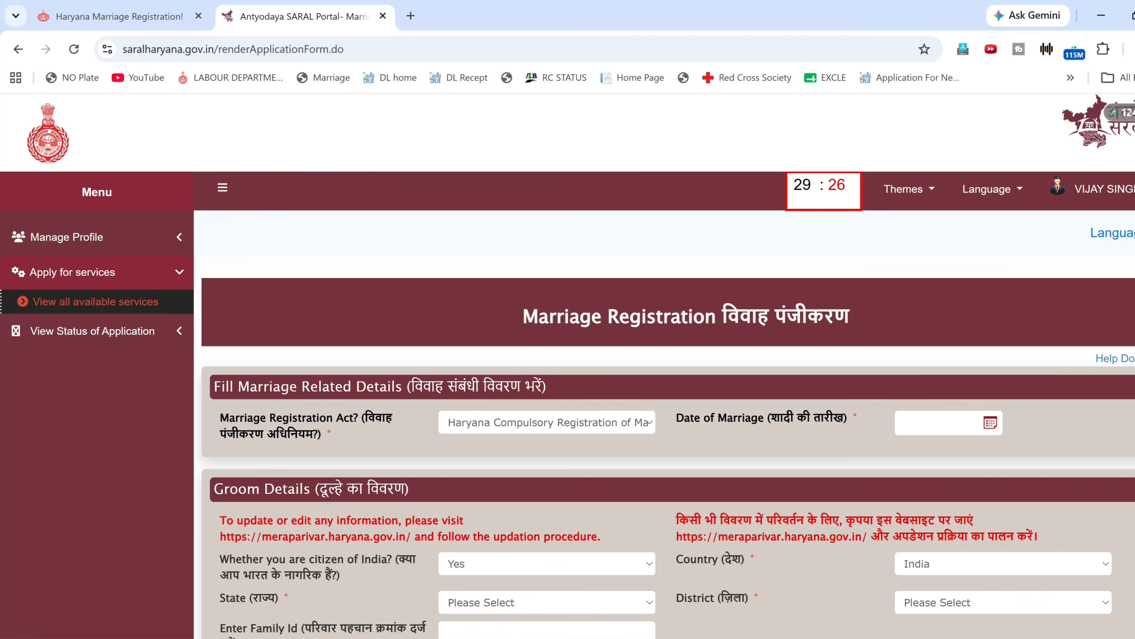
pyautogui.click(949, 423)
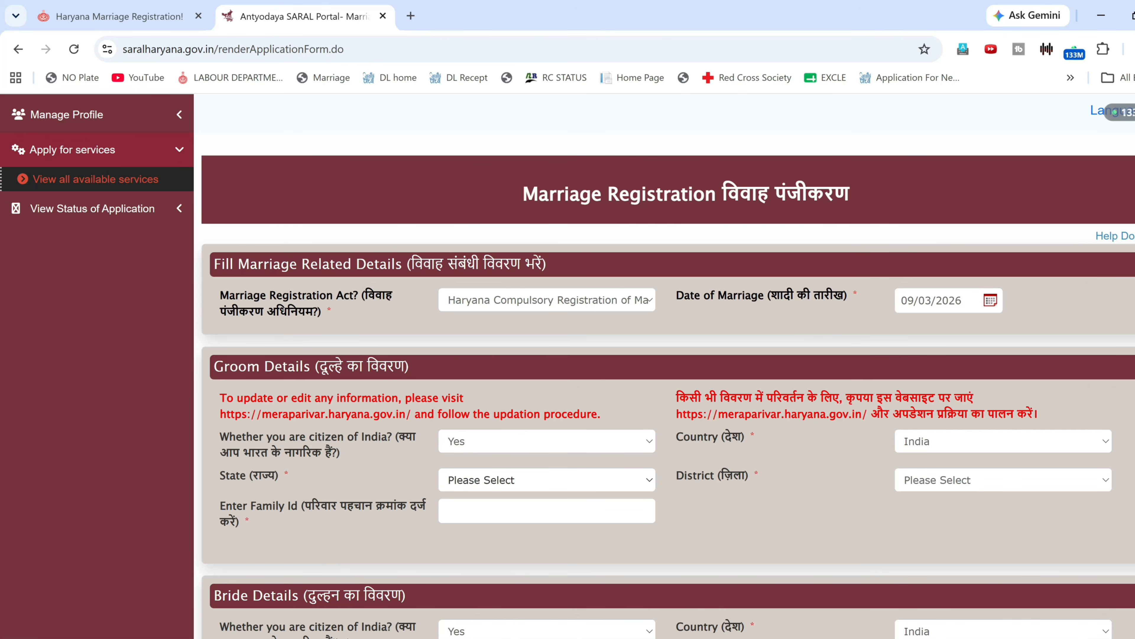
# - Set the groom's state to HARYANA and district to Sirsa
pyautogui.click(547, 480)
pyautogui.click(474, 346)
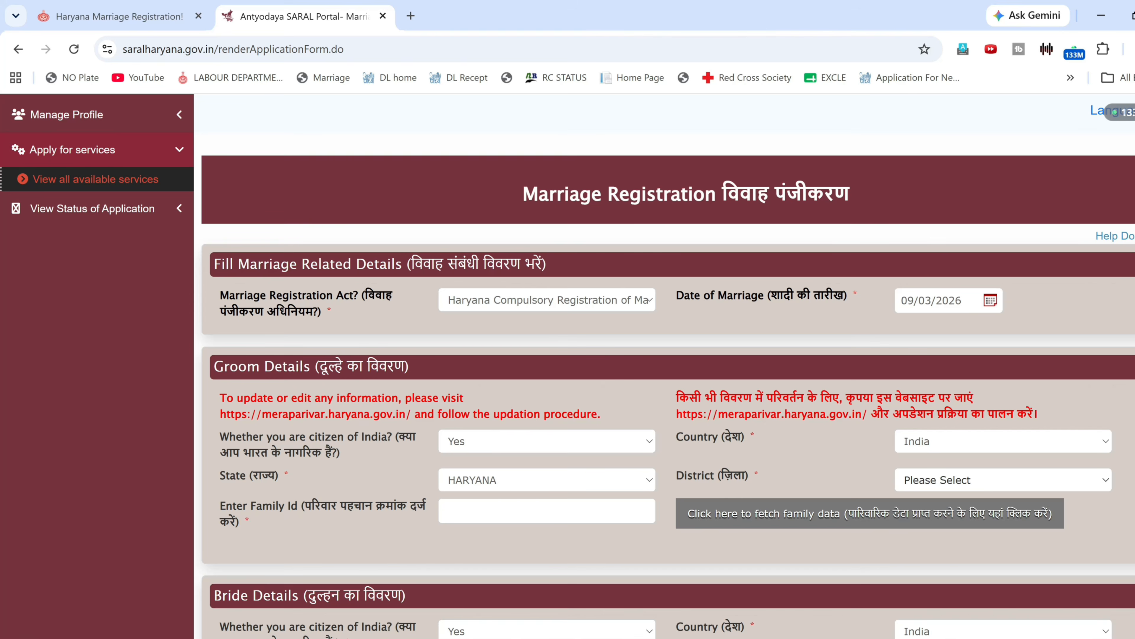
pyautogui.click(1003, 480)
pyautogui.press('s')
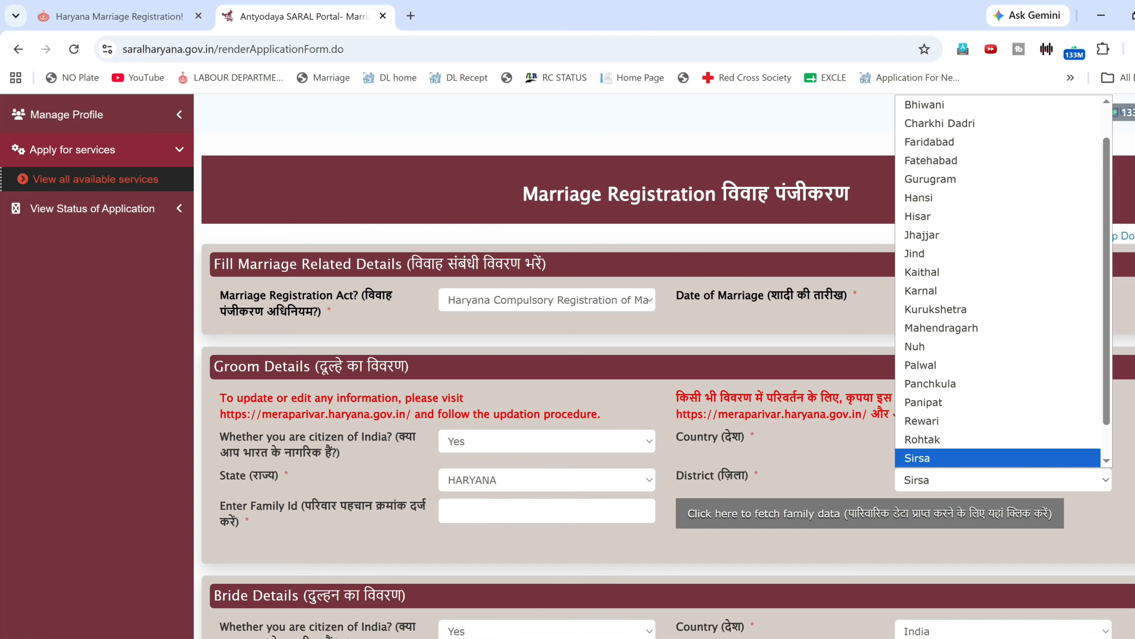
pyautogui.press('Return')
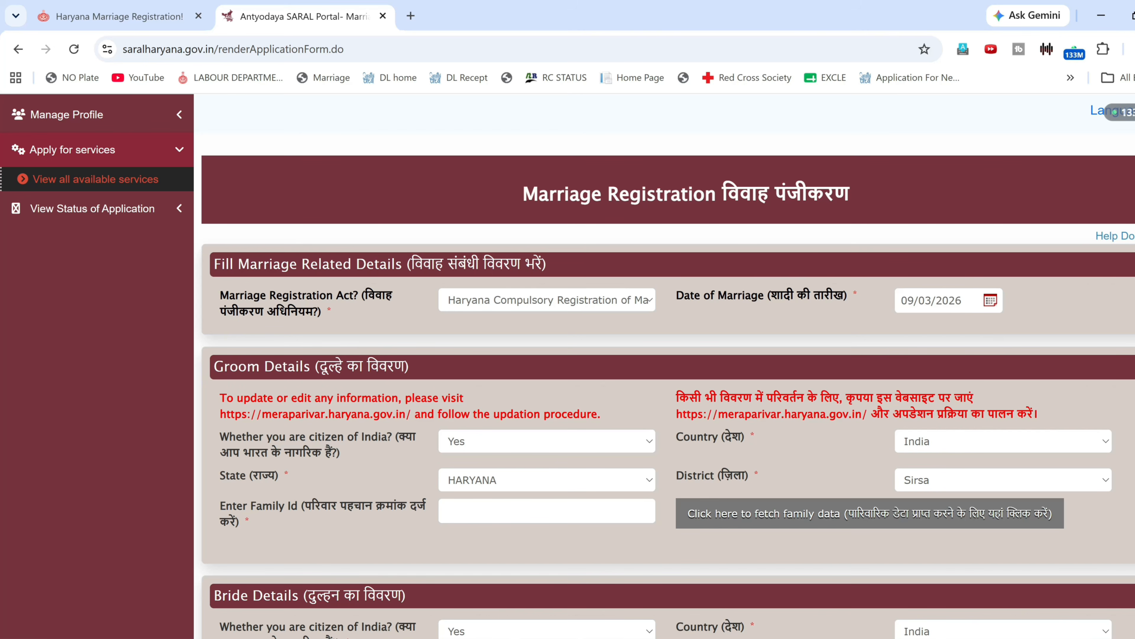
# - Enter the groom's family ID, fetch the family data and choose the groom as member
pyautogui.click(547, 510)
pyautogui.write('9')
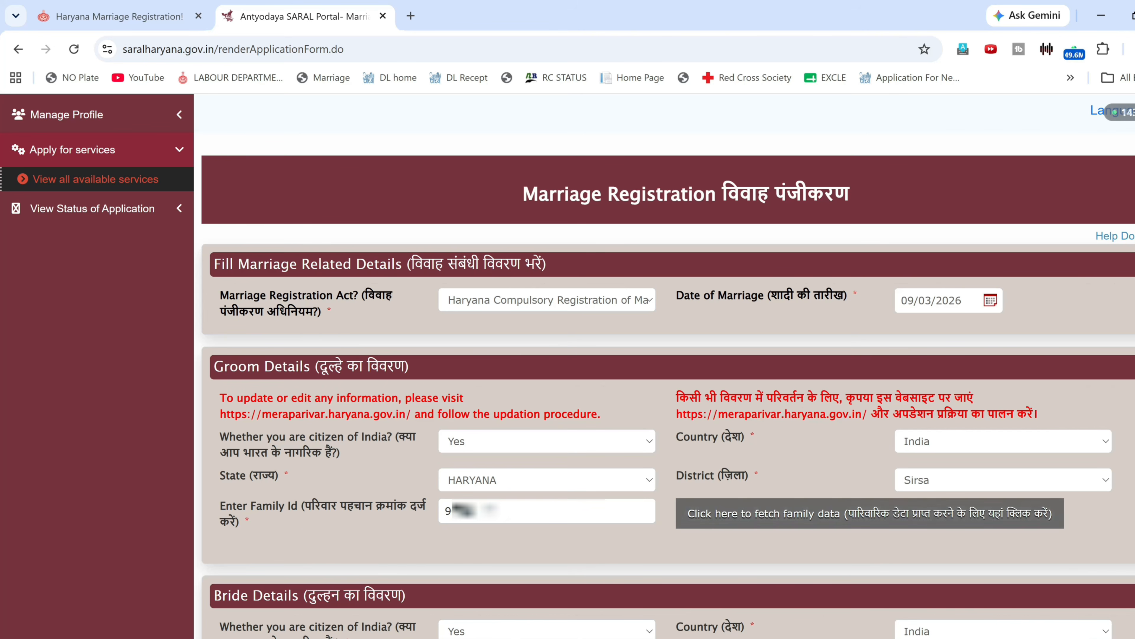
pyautogui.click(870, 513)
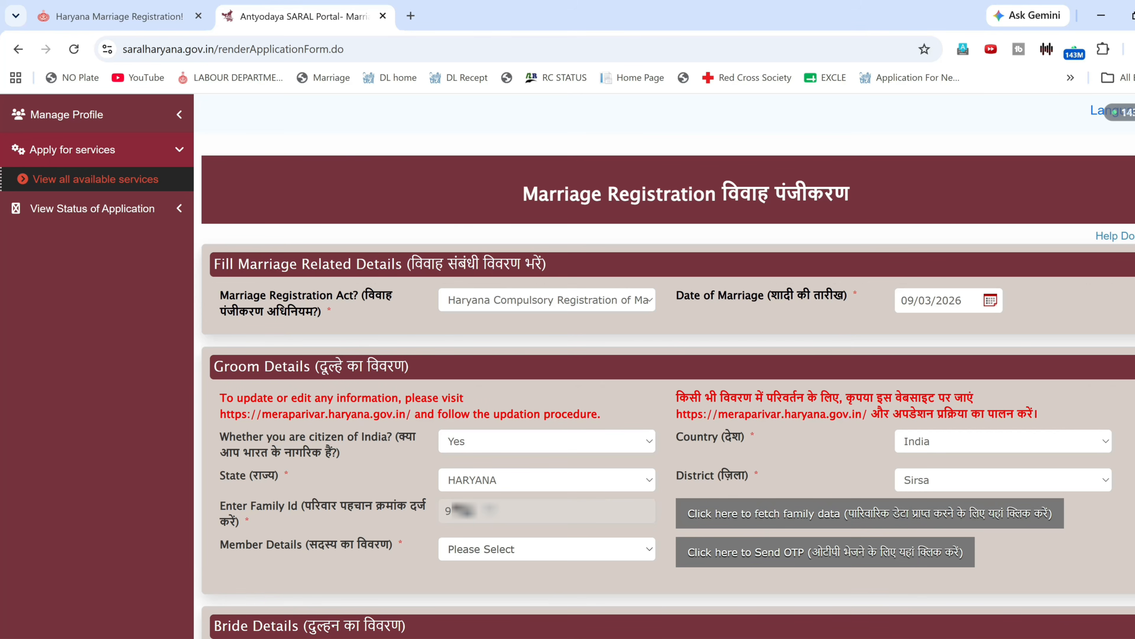
pyautogui.click(547, 549)
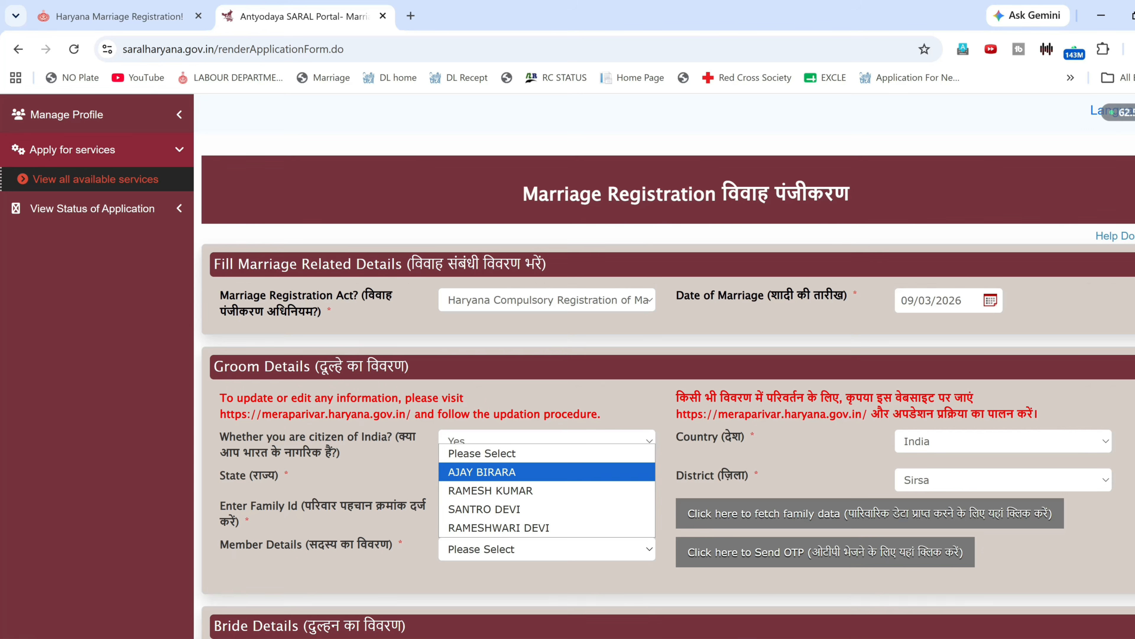
pyautogui.click(505, 472)
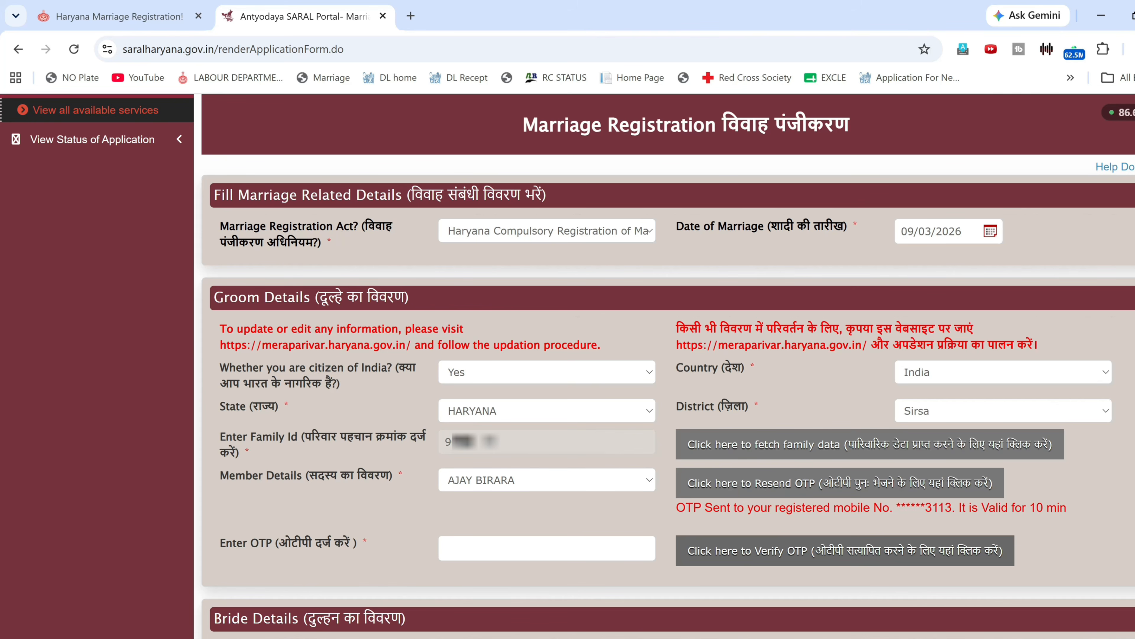
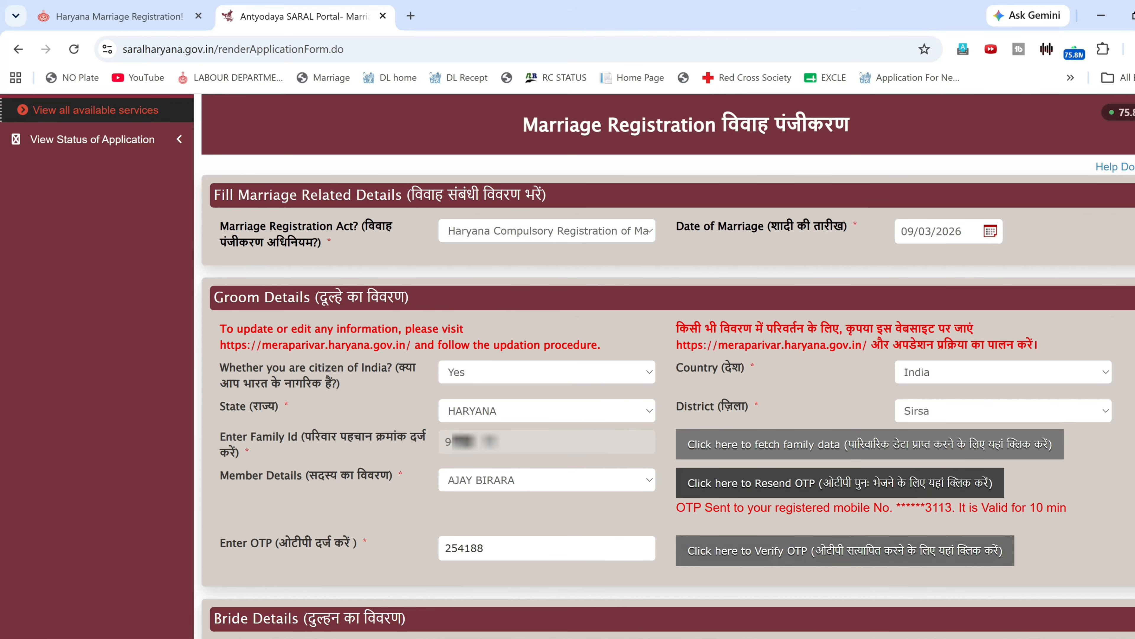
# - Enter the received OTP and verify it to load the groom's details
pyautogui.click(844, 551)
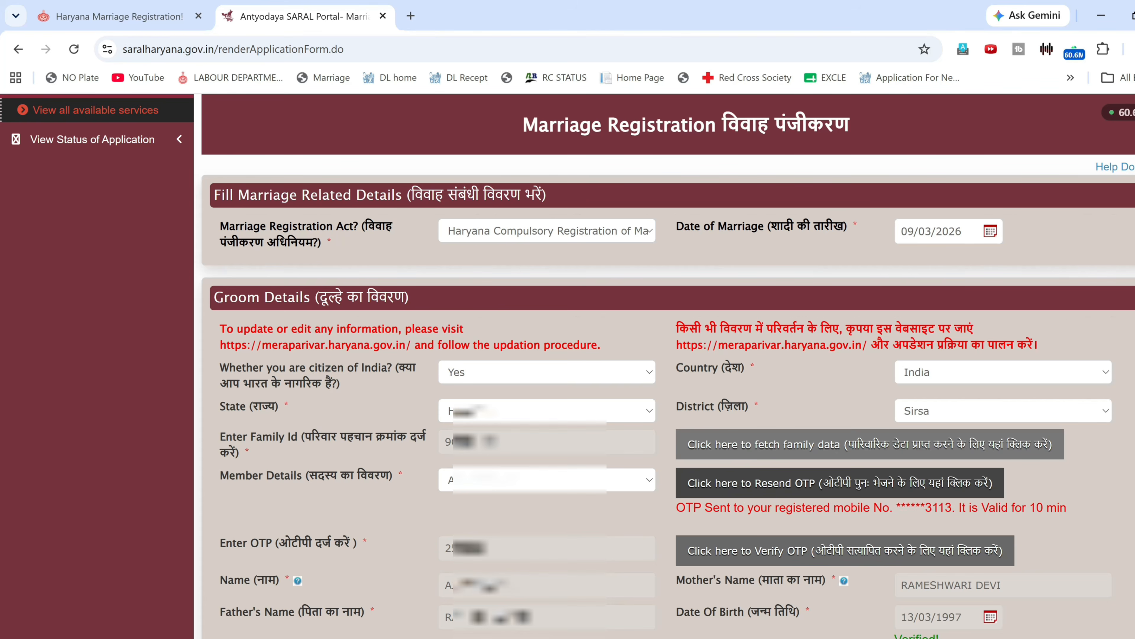
pyautogui.scroll(-4, 666, 367)
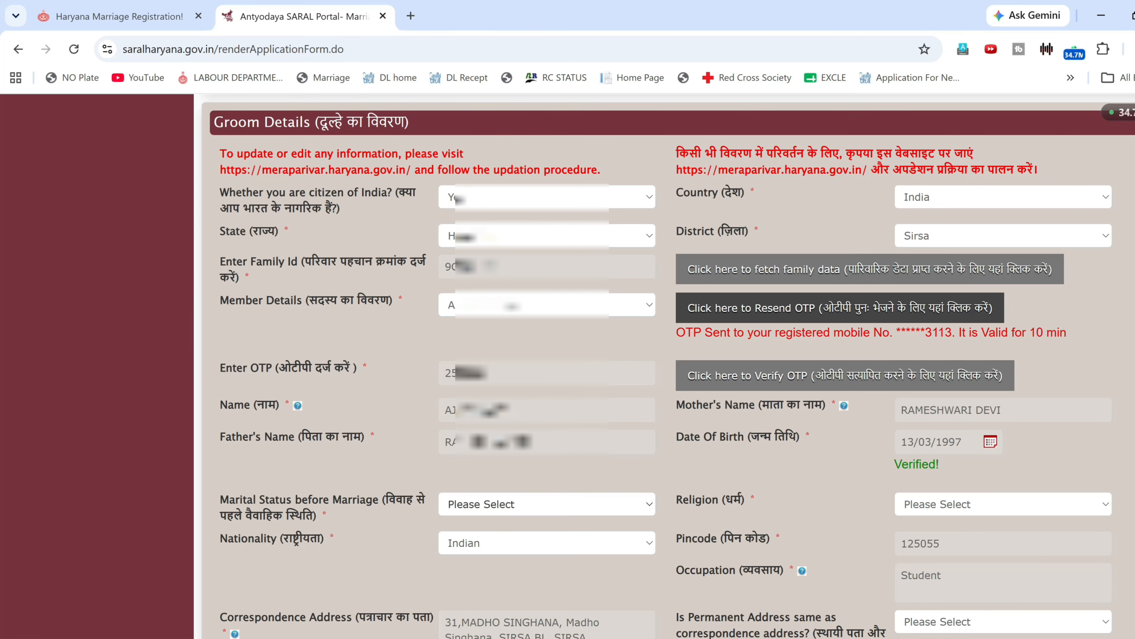
# - Mark the groom Unmarried and Hindu, with permanent address same as correspondence
pyautogui.click(547, 504)
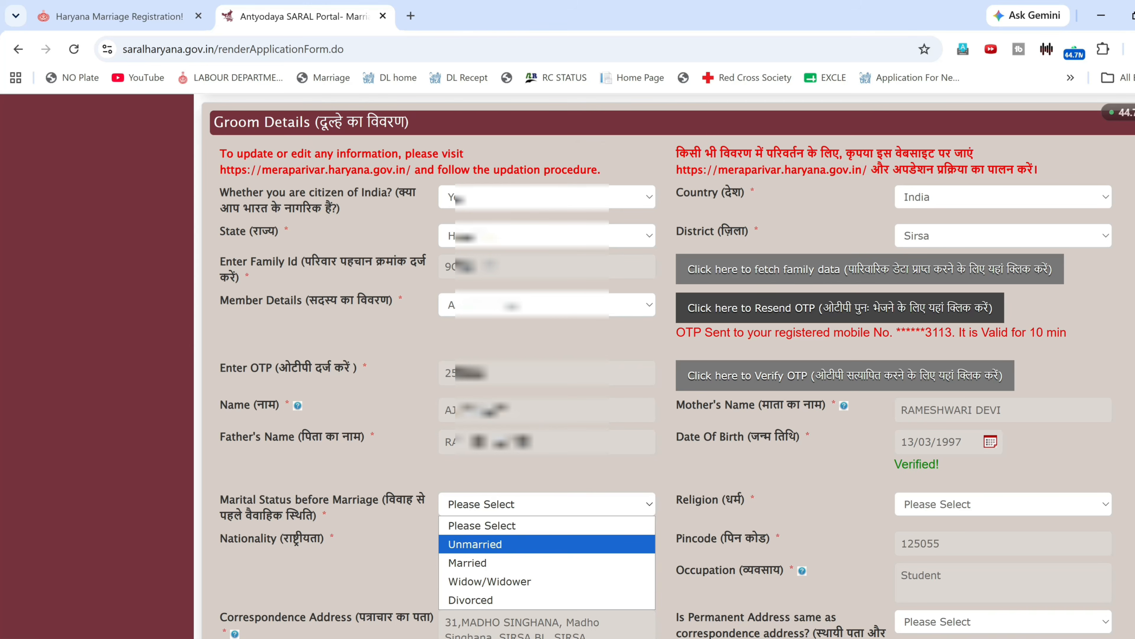
pyautogui.click(547, 545)
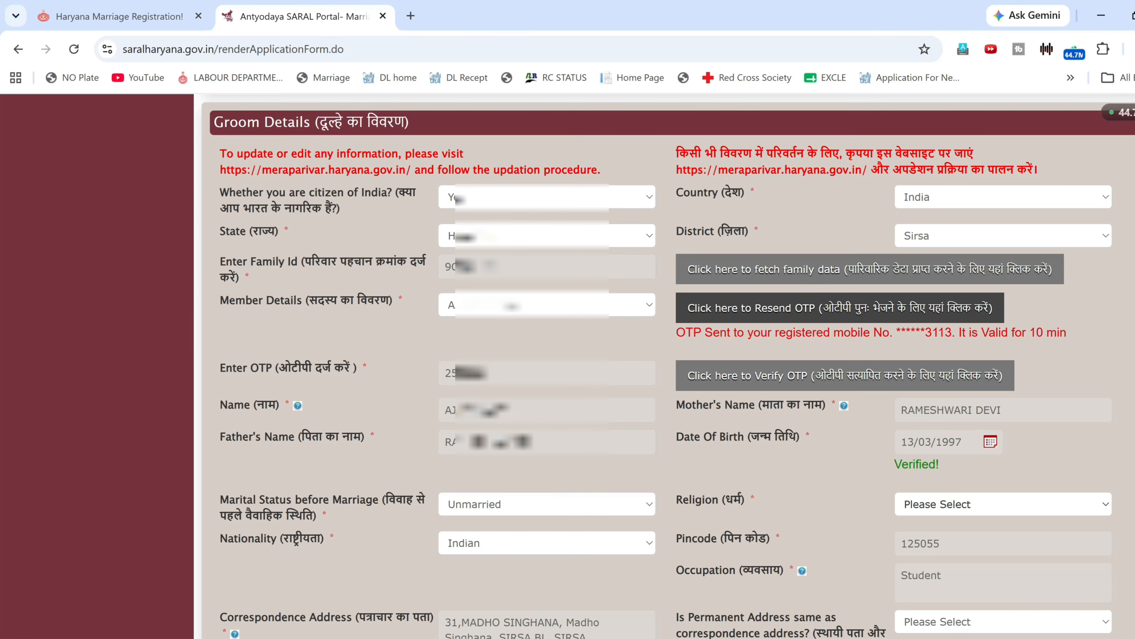
pyautogui.click(1003, 504)
pyautogui.click(920, 353)
pyautogui.scroll(-2, 921, 353)
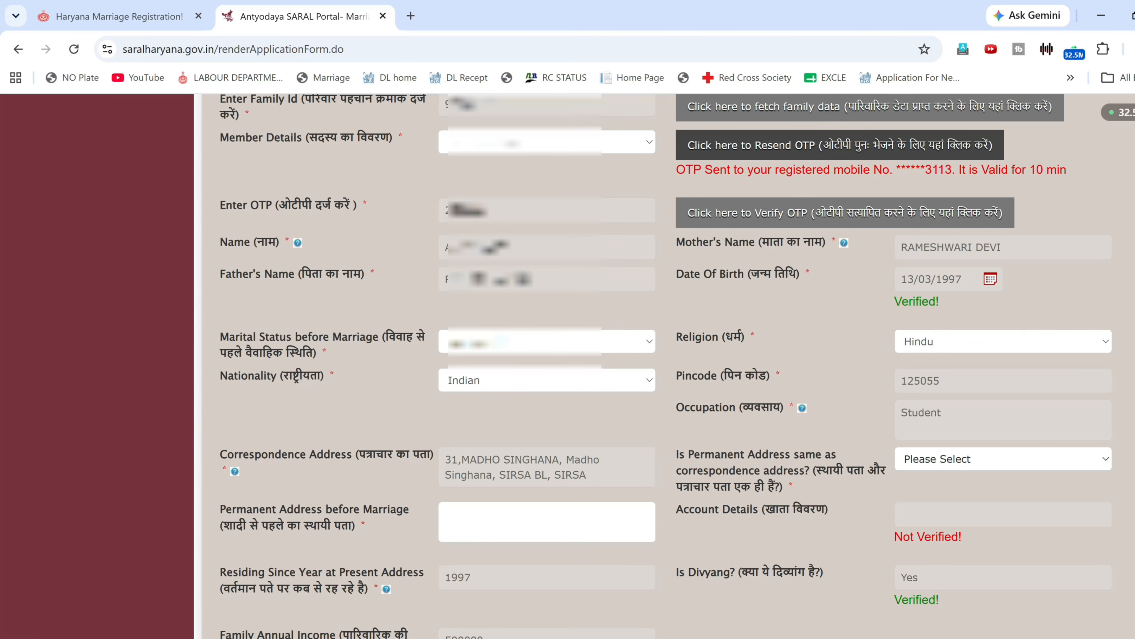
pyautogui.click(1003, 459)
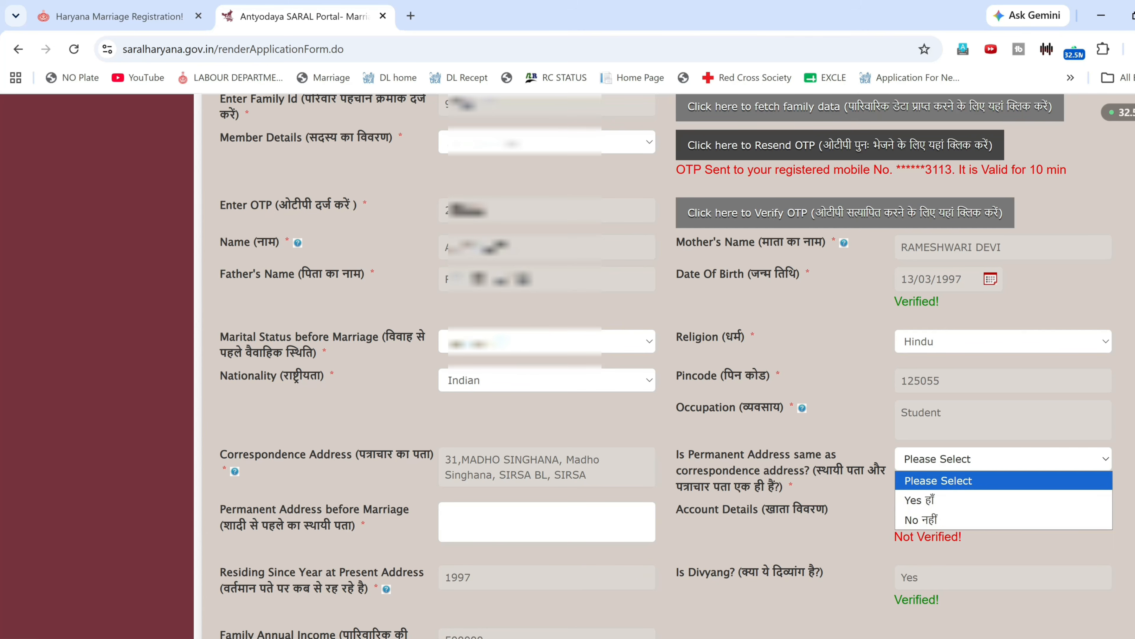
pyautogui.click(1003, 500)
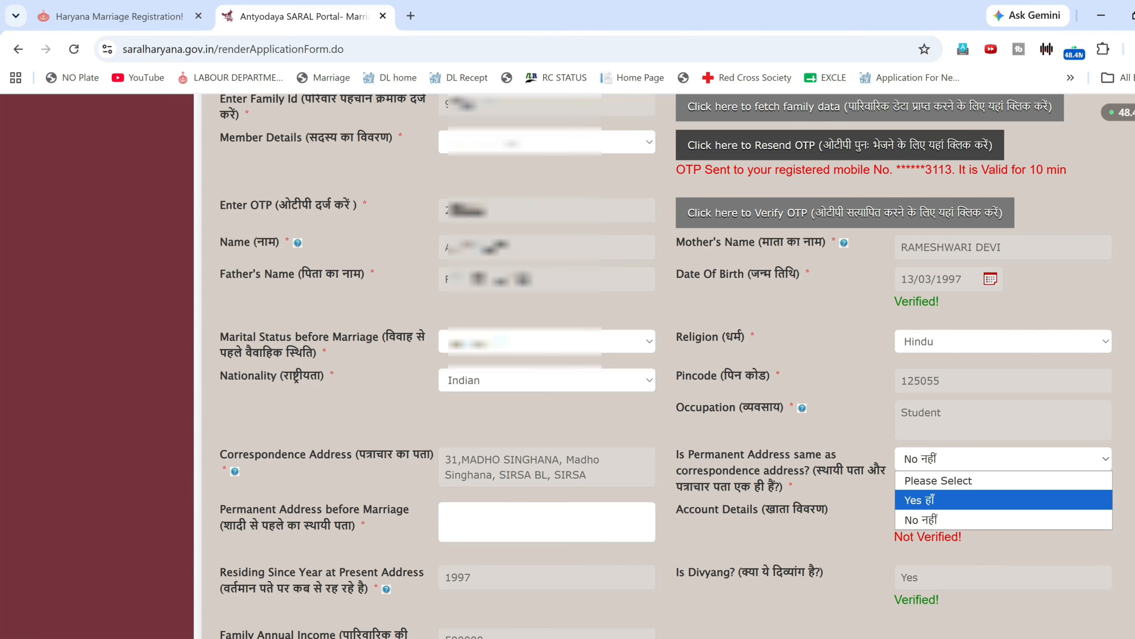
pyautogui.click(1003, 500)
pyautogui.scroll(-8, 1004, 499)
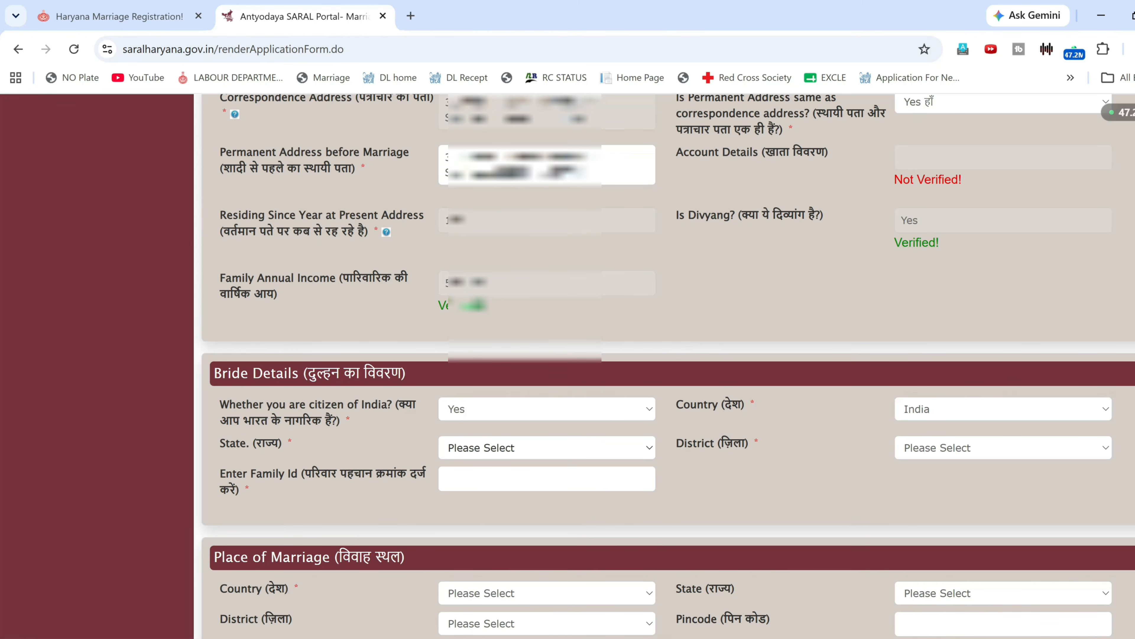
# - Set the bride's state to RAJASTHAN and district to HANUMANGARH
pyautogui.click(547, 448)
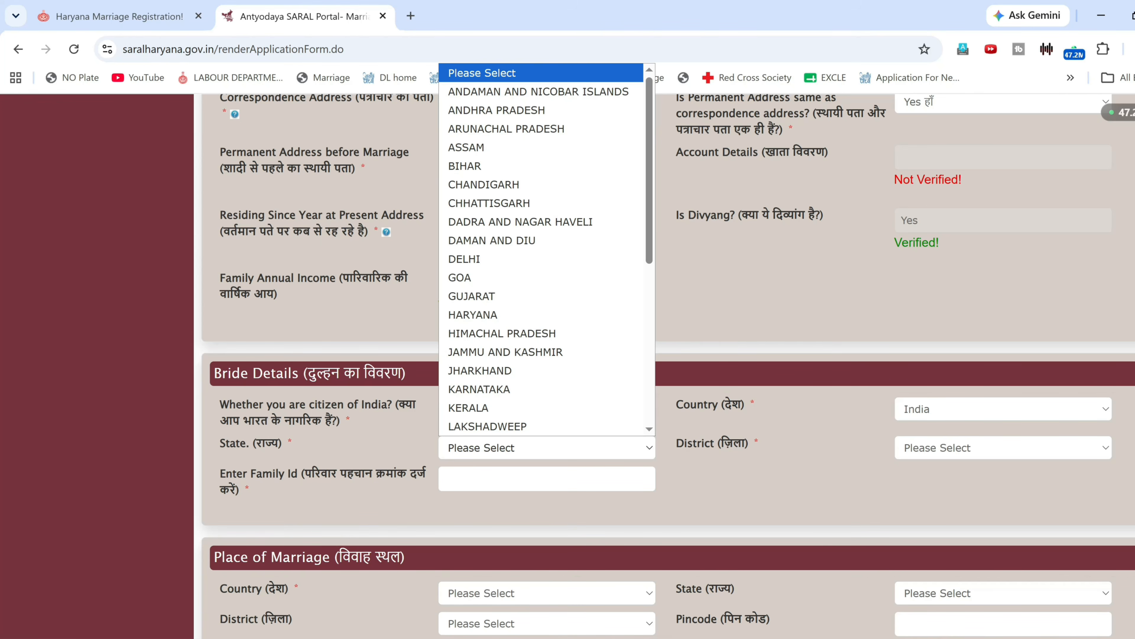
pyautogui.press('r')
pyautogui.press('Return')
pyautogui.press('Tab')
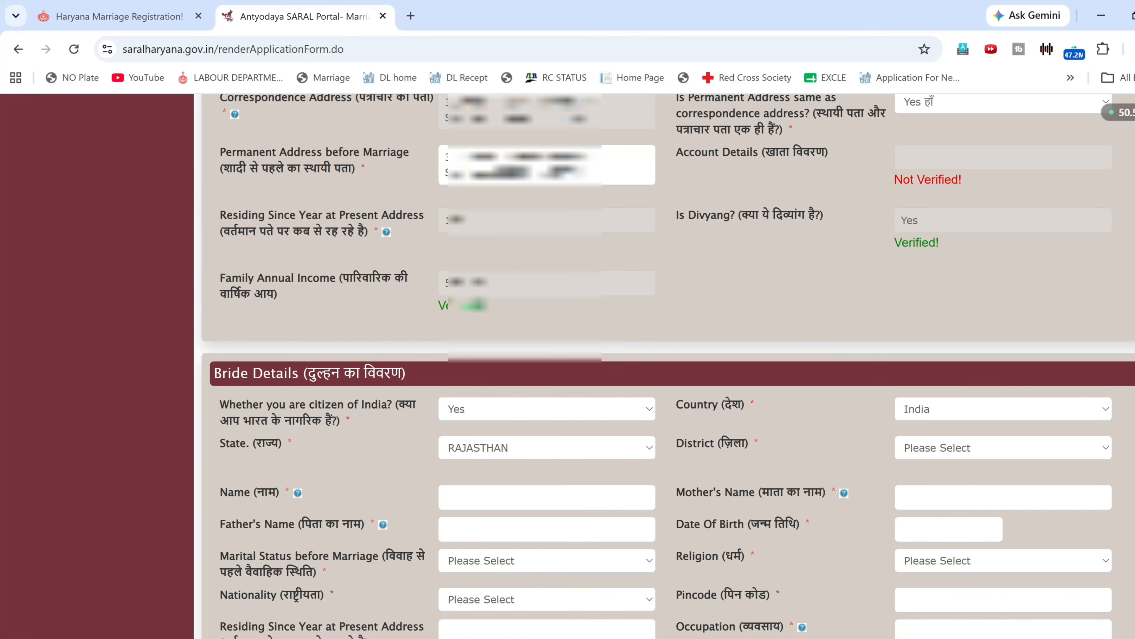
pyautogui.press('h')
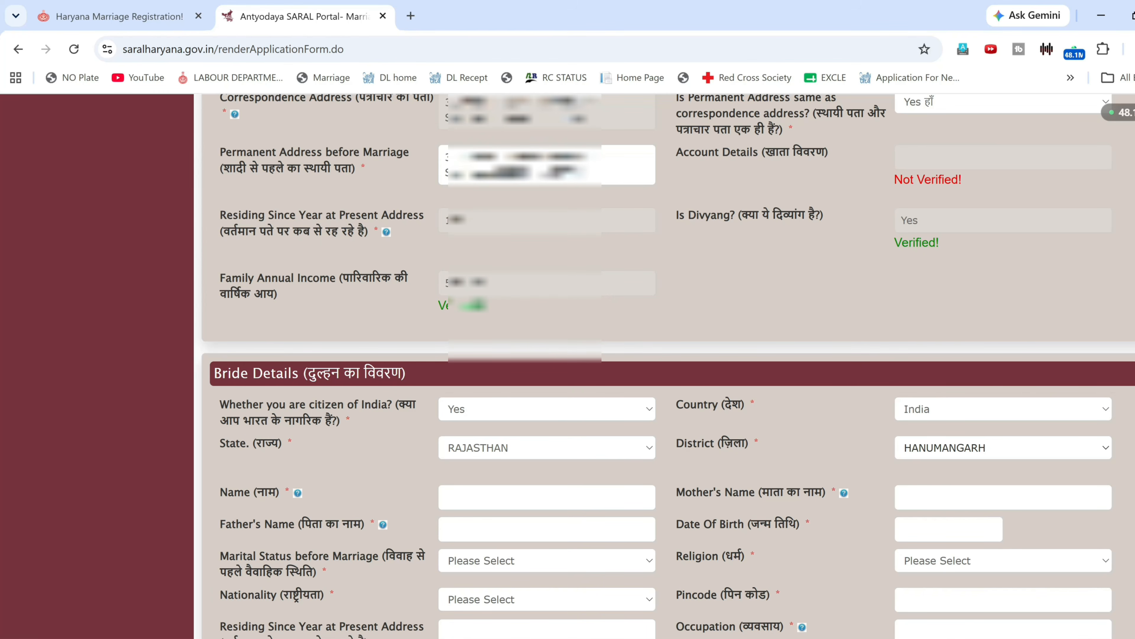
pyautogui.scroll(-3, 666, 365)
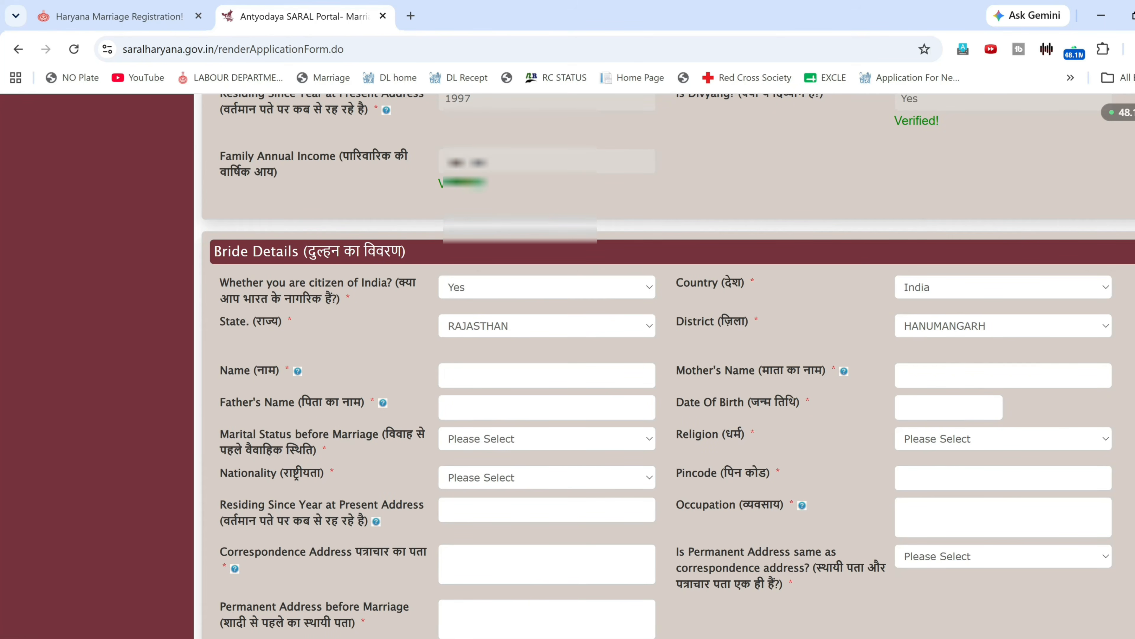
# - Set the bride's marital status Unmarried, religion Hindu and nationality Indian
pyautogui.click(547, 376)
pyautogui.click(1004, 375)
pyautogui.click(546, 406)
pyautogui.press('Tab')
pyautogui.press('Tab')
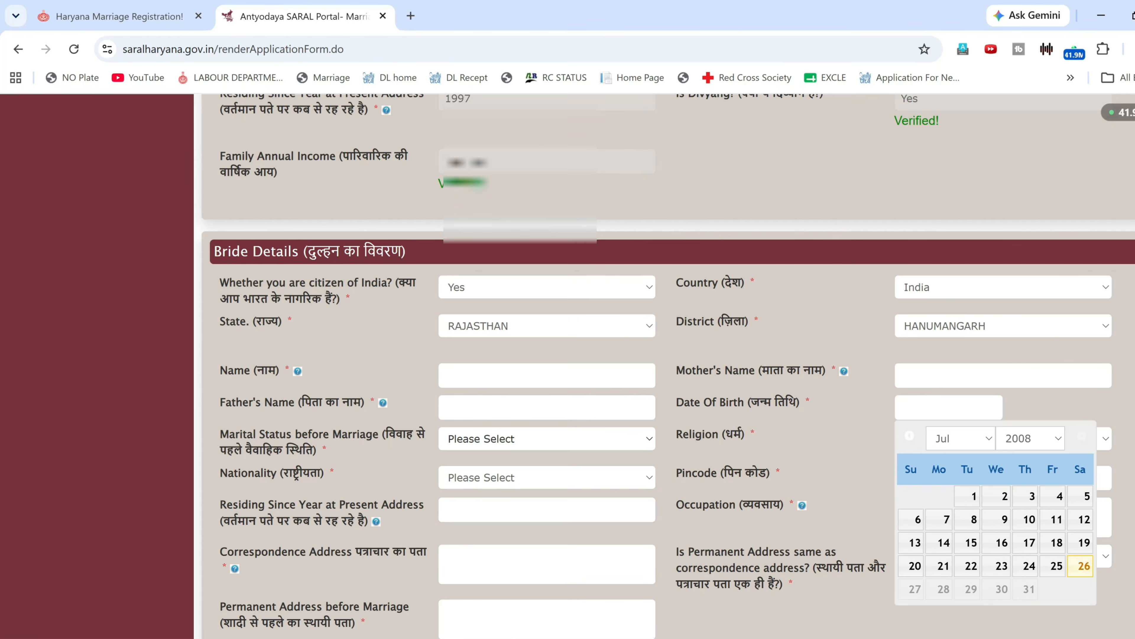
pyautogui.click(547, 438)
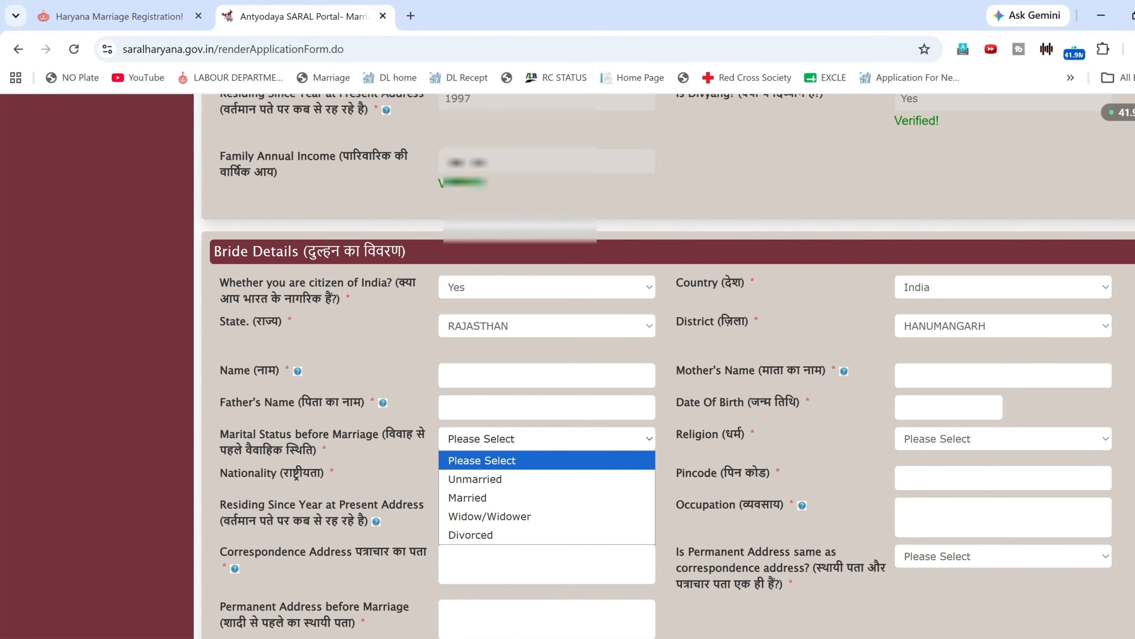
pyautogui.press('Down')
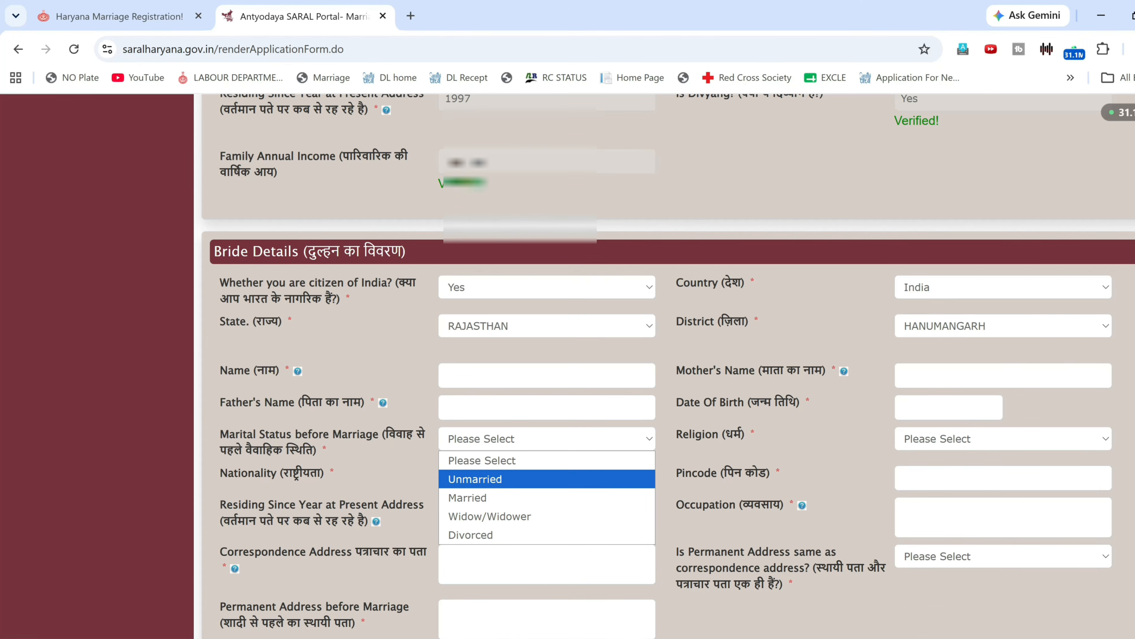
pyautogui.press('Return')
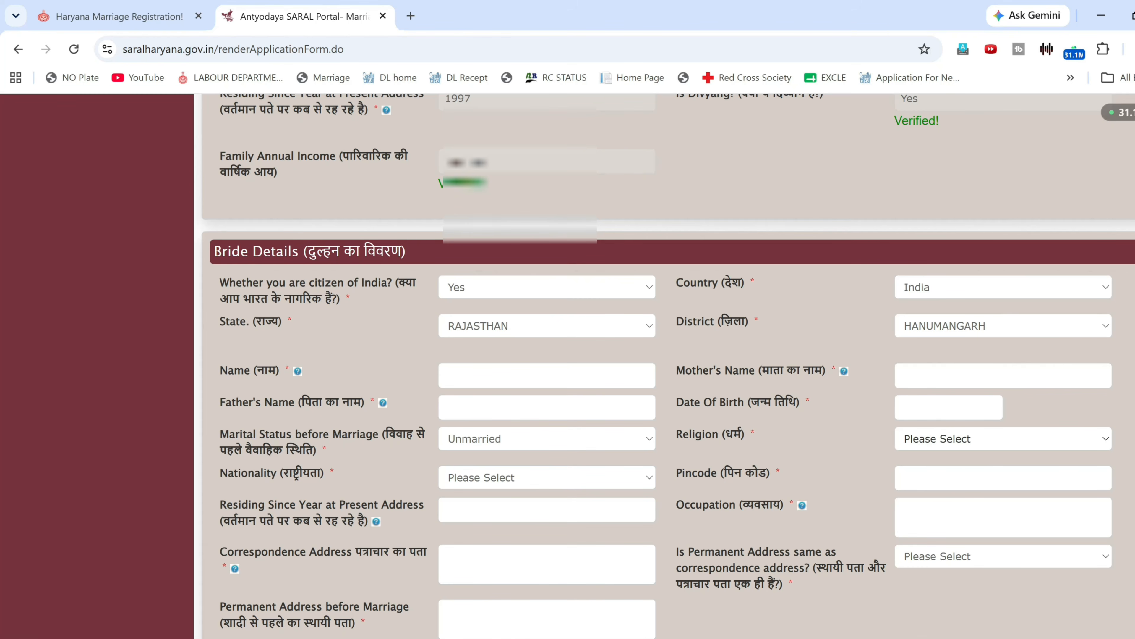
pyautogui.press('Down')
pyautogui.click(546, 477)
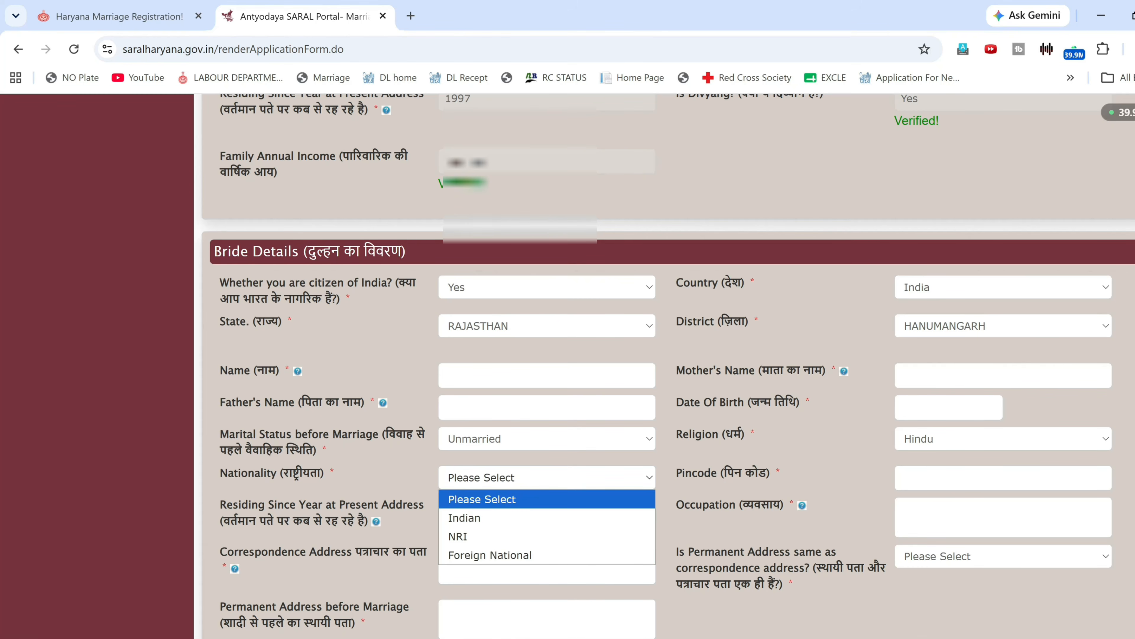
pyautogui.click(465, 518)
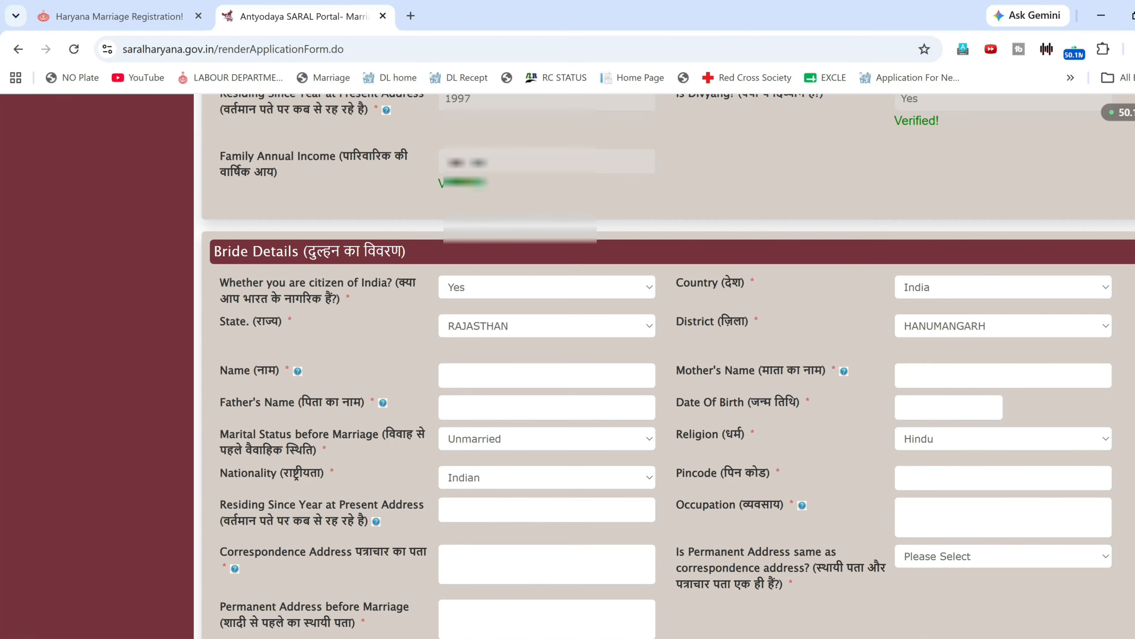
# - Enter pincode 335801, occupation HOUSEWIFE and begin the bride's correspondence address
pyautogui.write('335801')
pyautogui.press('Tab')
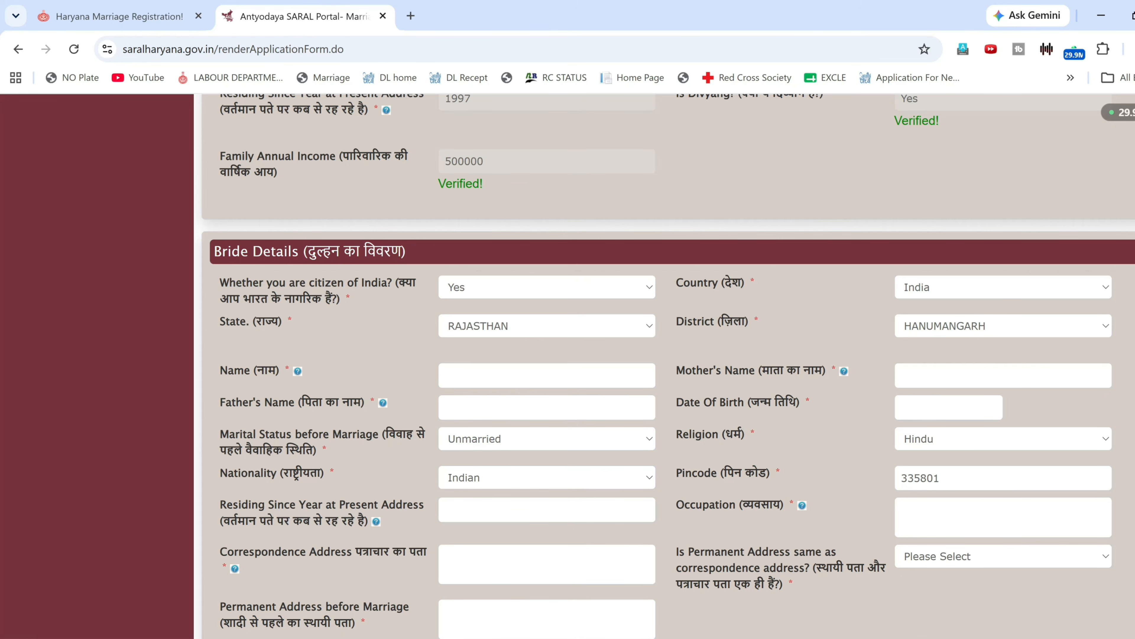
pyautogui.click(902, 510)
pyautogui.write('HOUSEWIFE')
pyautogui.click(445, 558)
pyautogui.write('31 SSW')
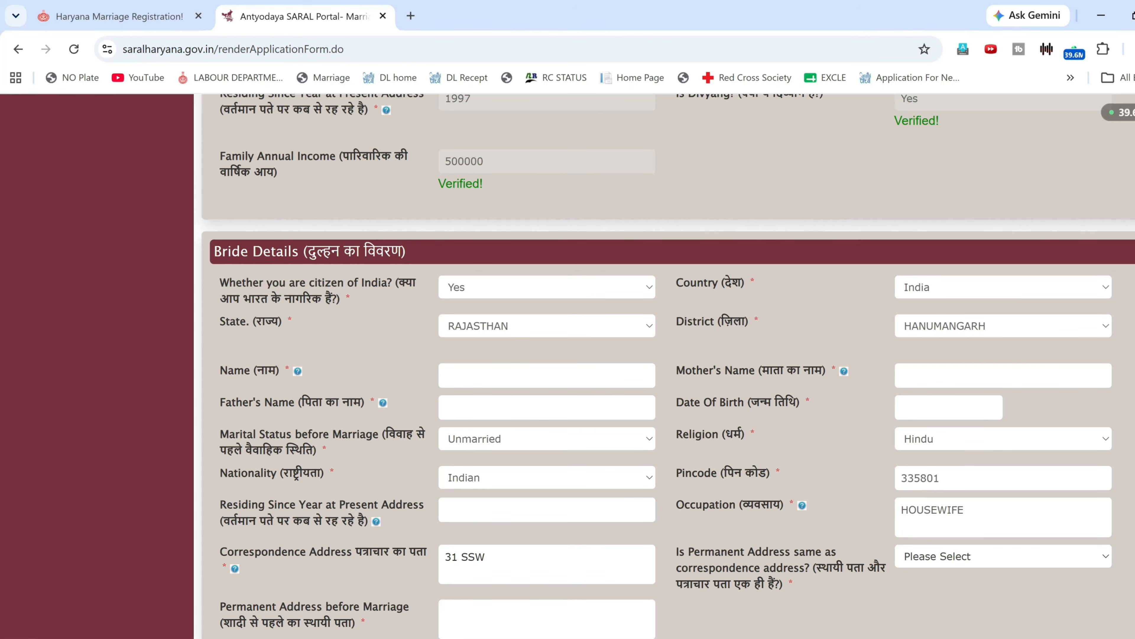
# - Mark the bride's permanent address same as correspondence and set marriage place country to India
pyautogui.click(1004, 555)
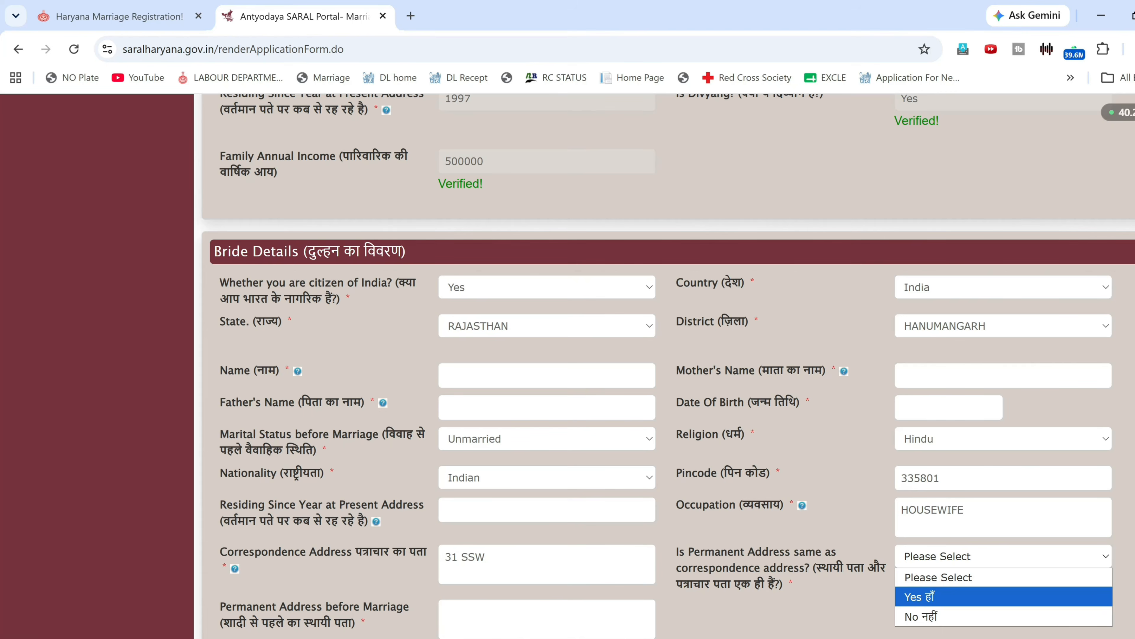
pyautogui.press('Return')
pyautogui.scroll(-5, 667, 358)
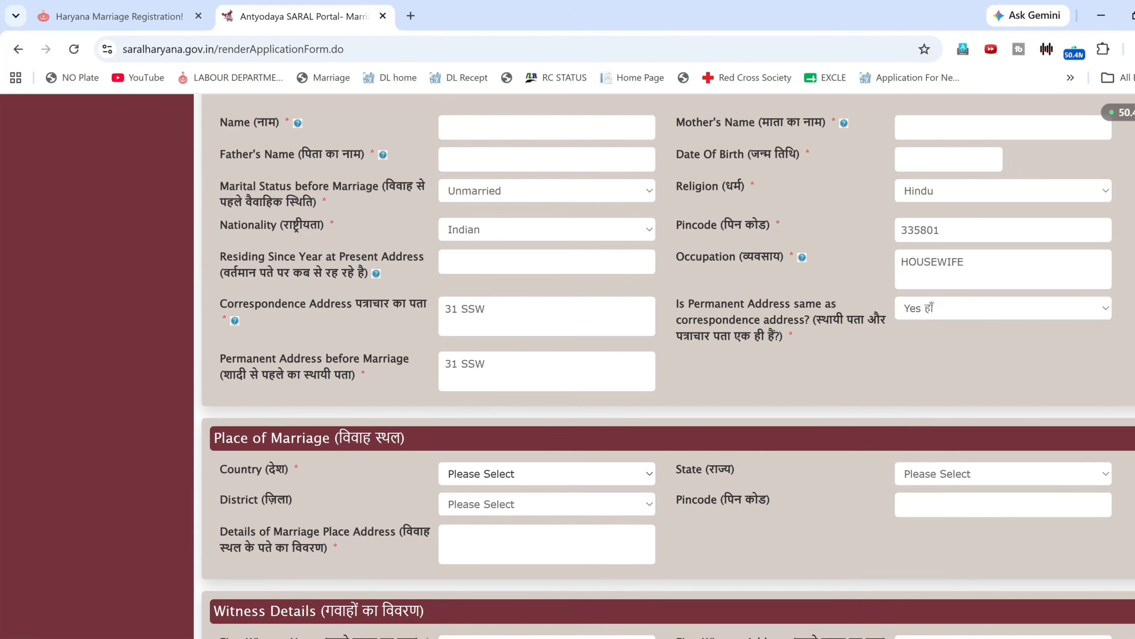
pyautogui.click(547, 473)
pyautogui.write('ind')
pyautogui.press('Return')
pyautogui.scroll(-5, 666, 357)
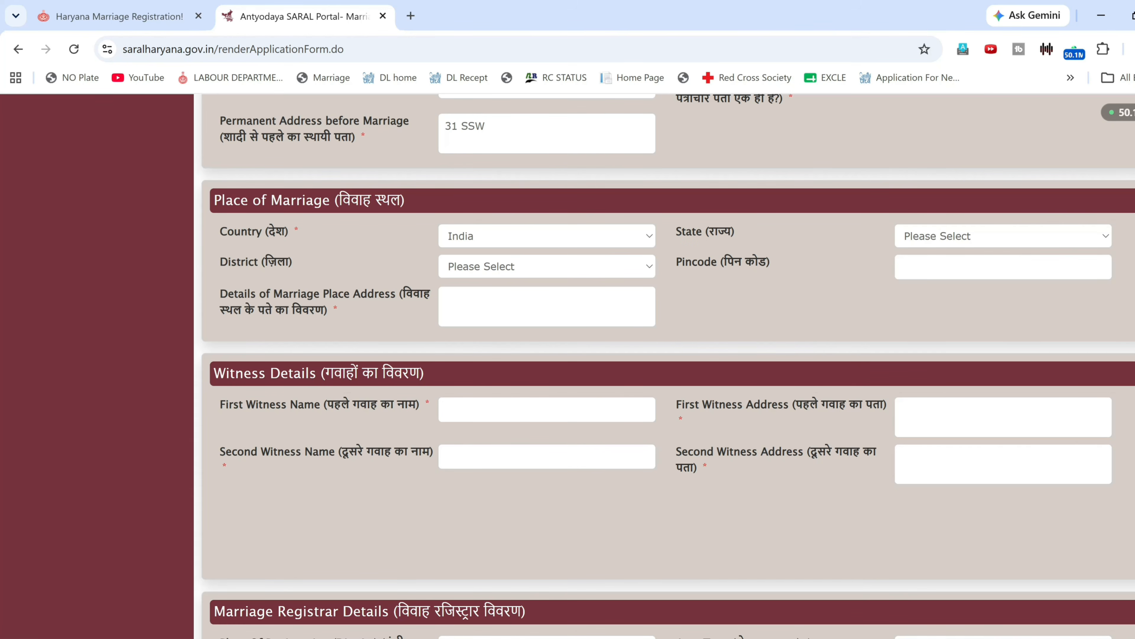
# - Set registration district Sirsa, area type Rural and tehsil SIRSA for the marriage registrar
pyautogui.scroll(-5, 666, 367)
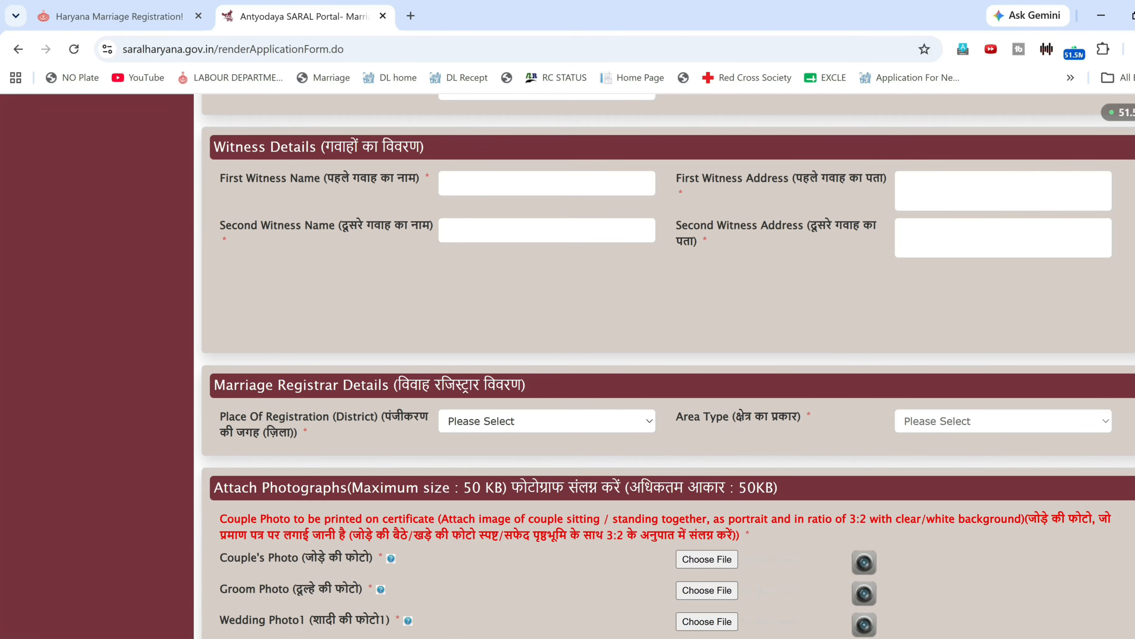
pyautogui.click(547, 421)
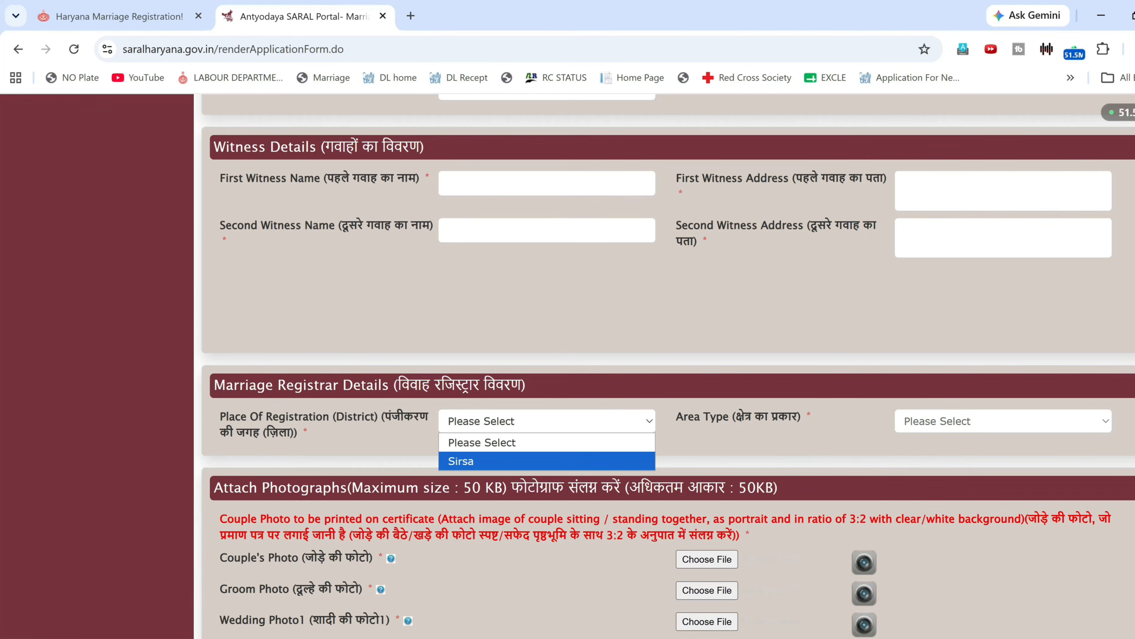
pyautogui.press('Return')
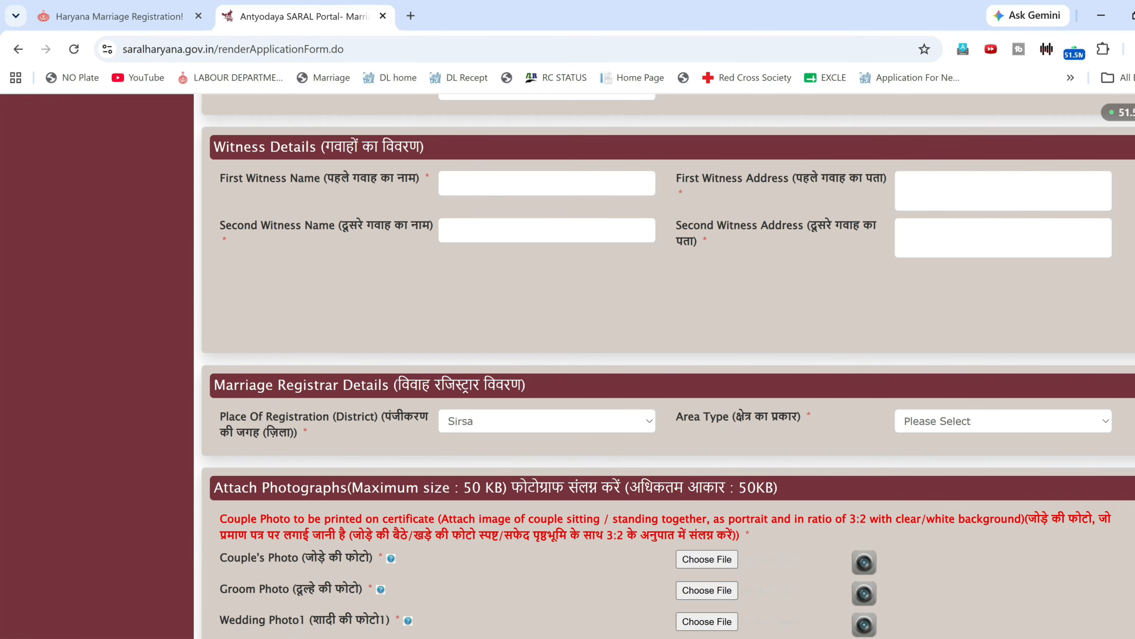
pyautogui.click(1004, 421)
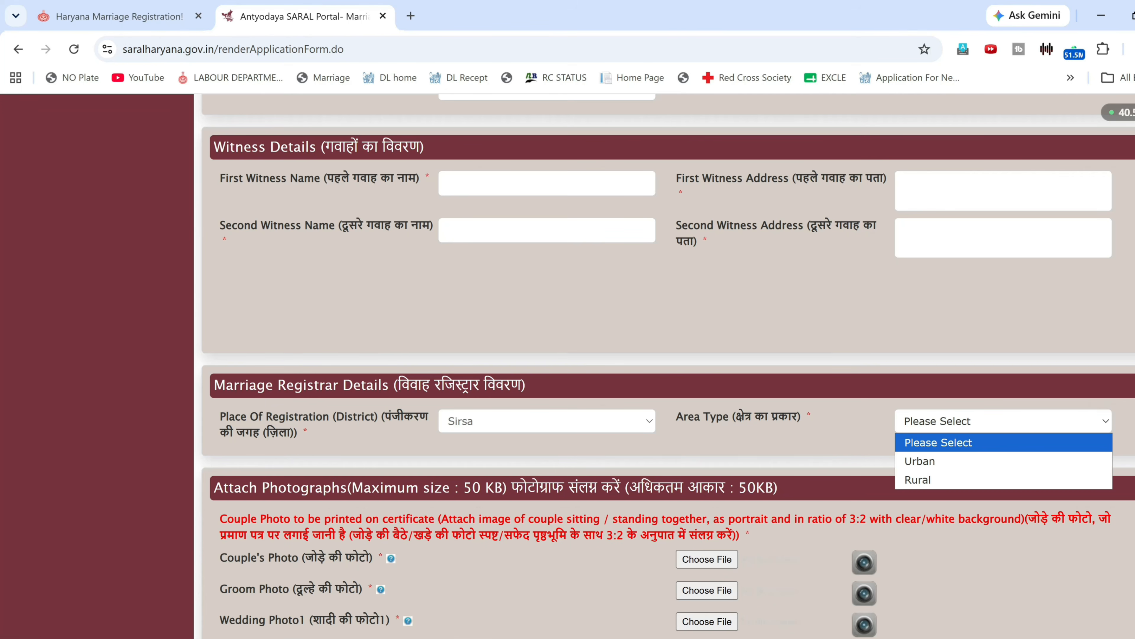
pyautogui.press('Down')
pyautogui.press('Down')
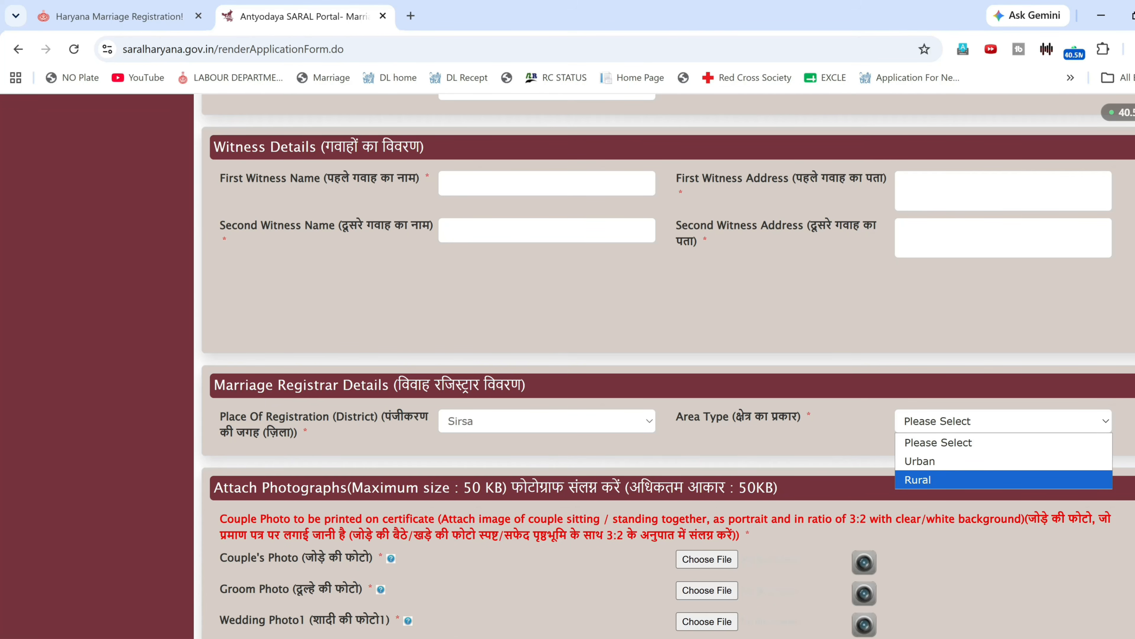
pyautogui.press('Return')
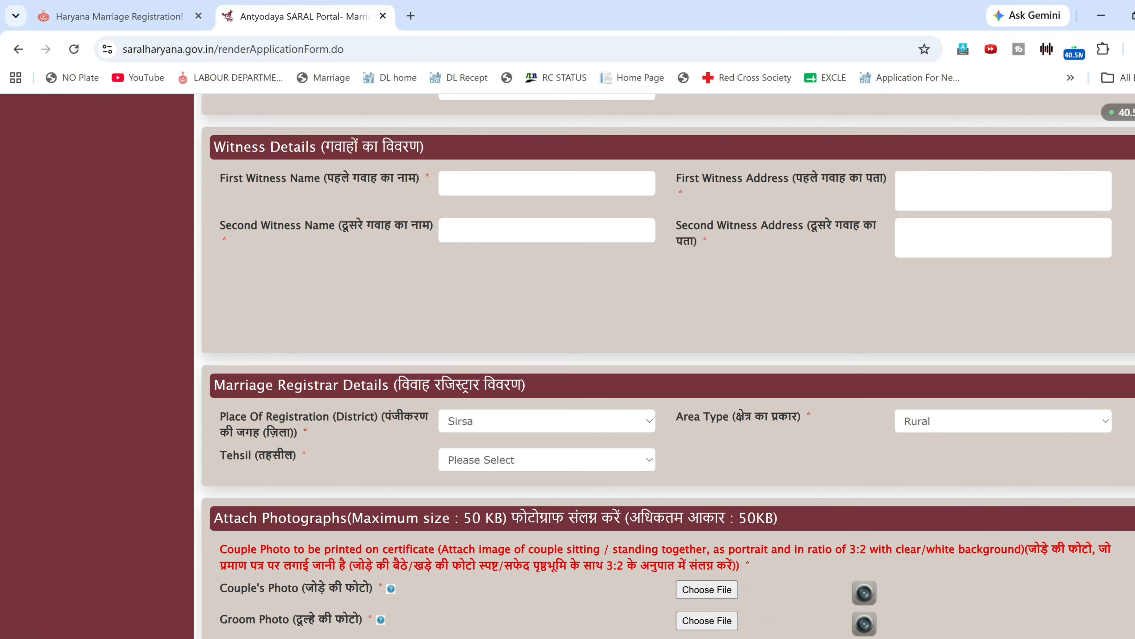
pyautogui.click(547, 460)
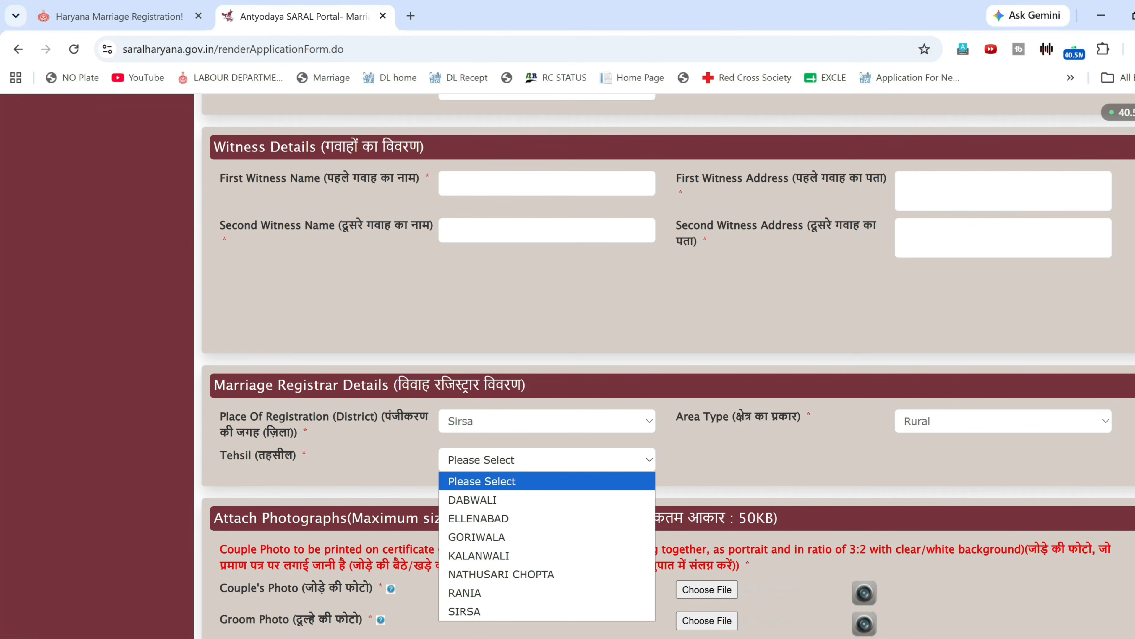
pyautogui.click(491, 612)
pyautogui.scroll(-2, 668, 367)
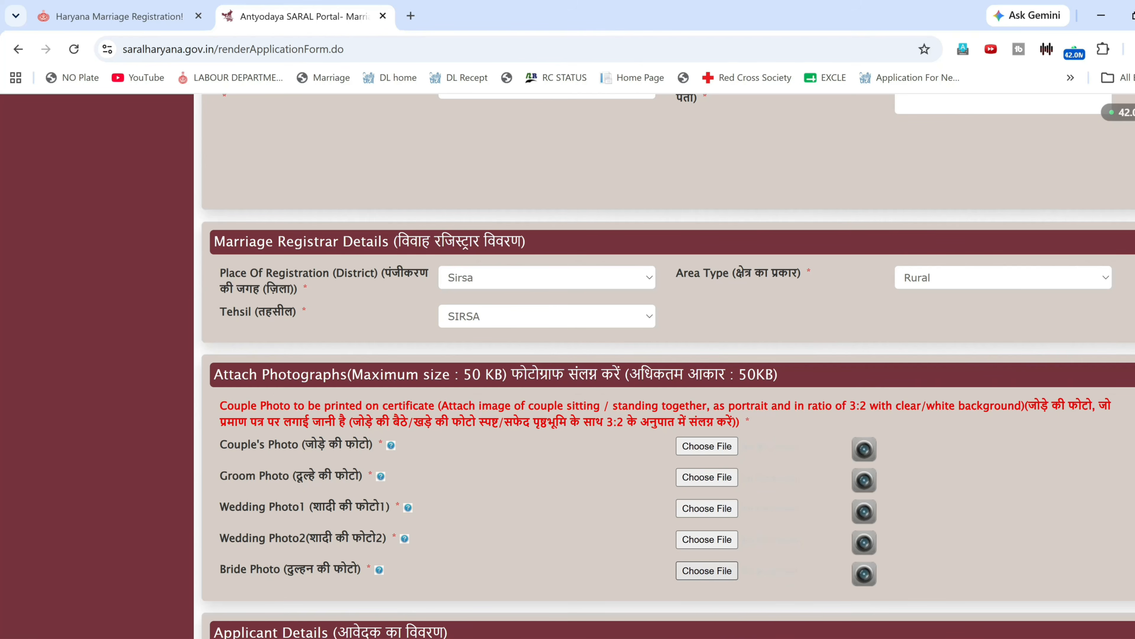
# - Choose Groom as the applicant, with Online payment, appointment 03/08/2026, declaration agreed and captcha entered
pyautogui.scroll(-4, 716, 577)
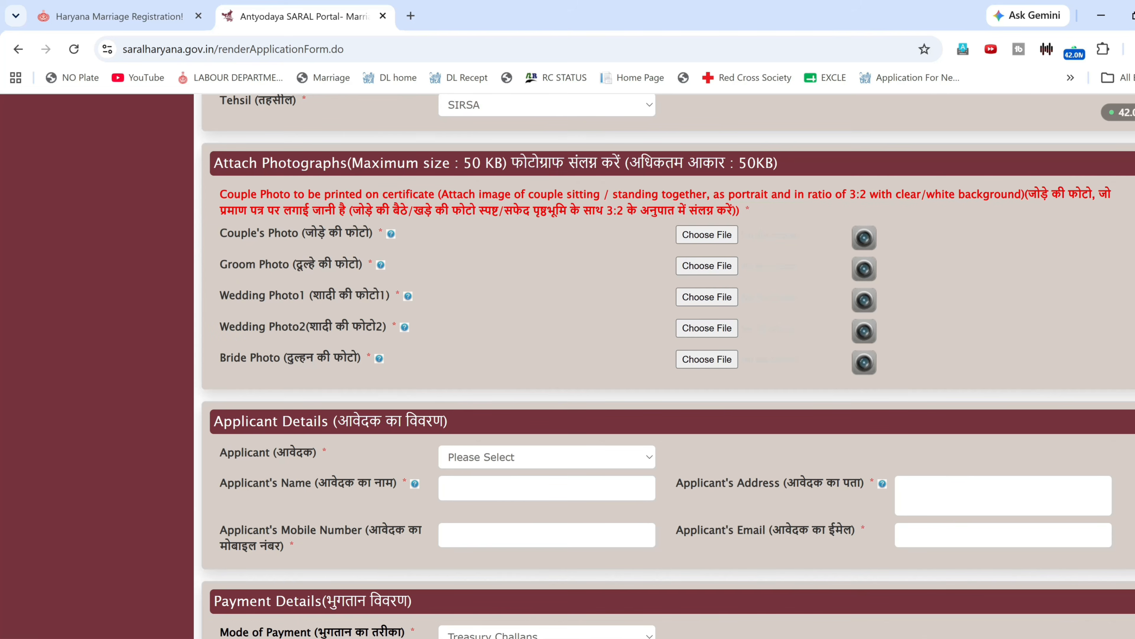
pyautogui.click(547, 457)
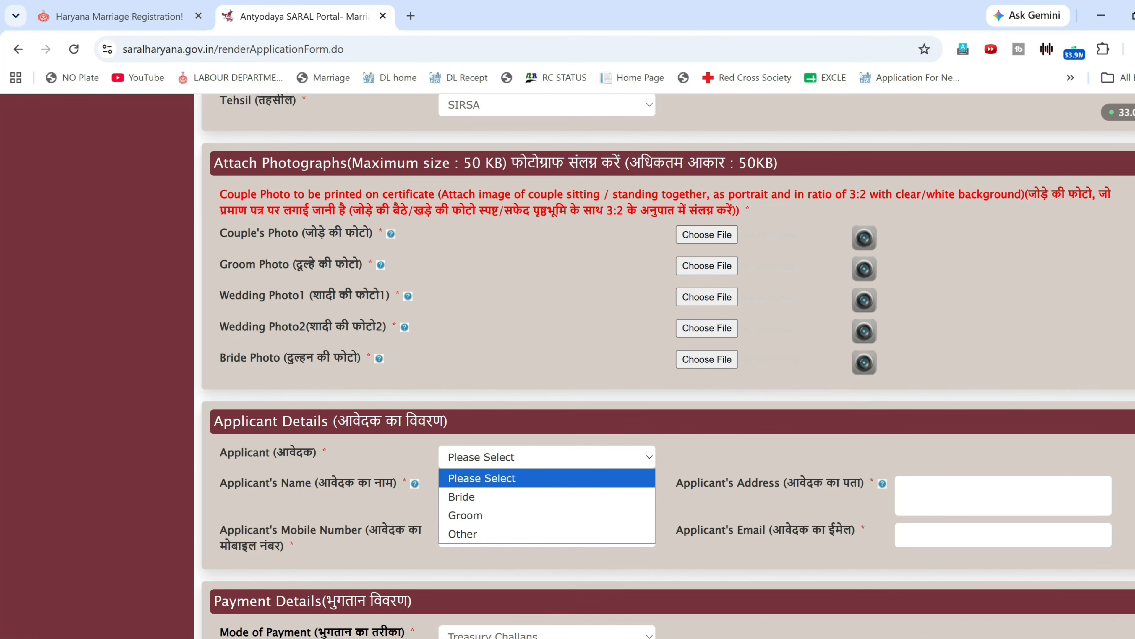
pyautogui.click(547, 516)
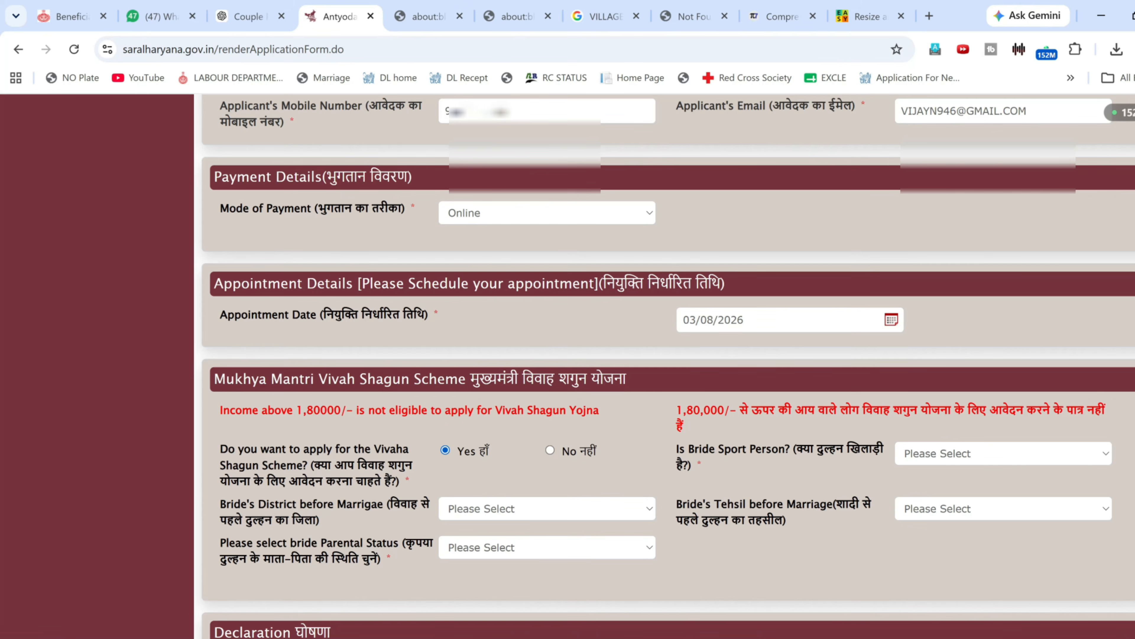
pyautogui.scroll(-10, 665, 367)
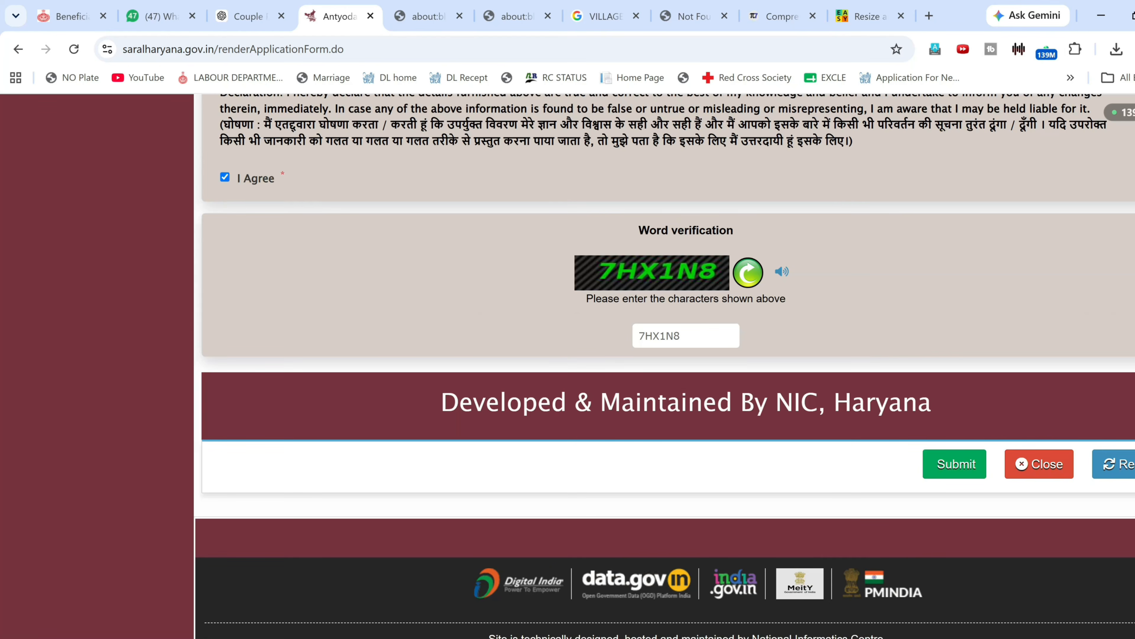
# - Submit the marriage form and scroll the preview to its draft reference number
pyautogui.click(955, 464)
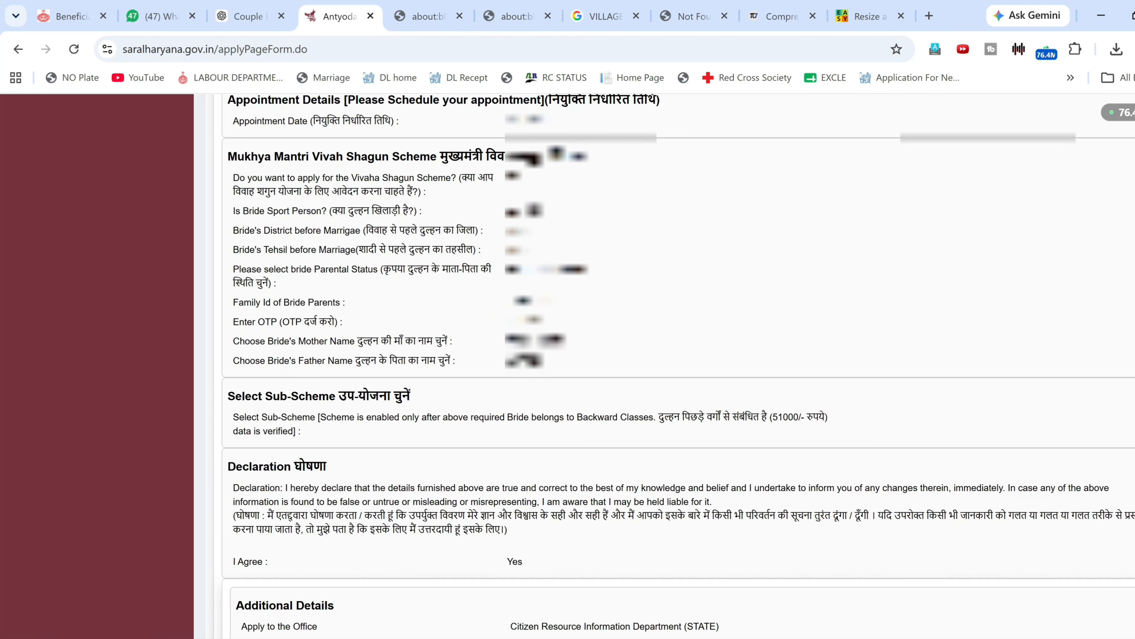
pyautogui.scroll(-8, 665, 365)
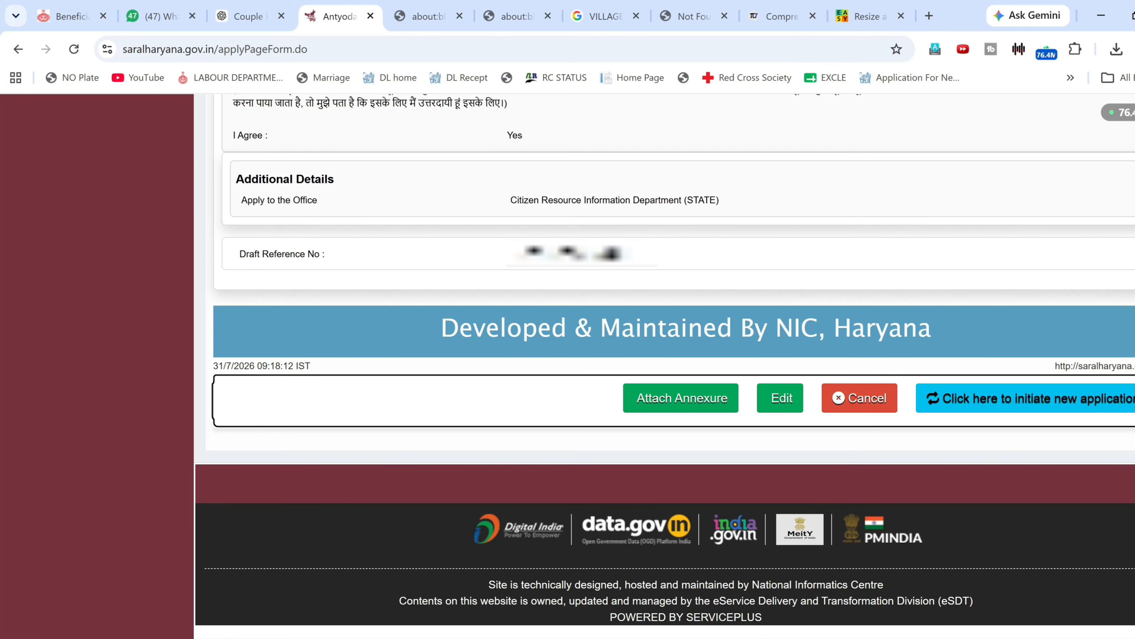